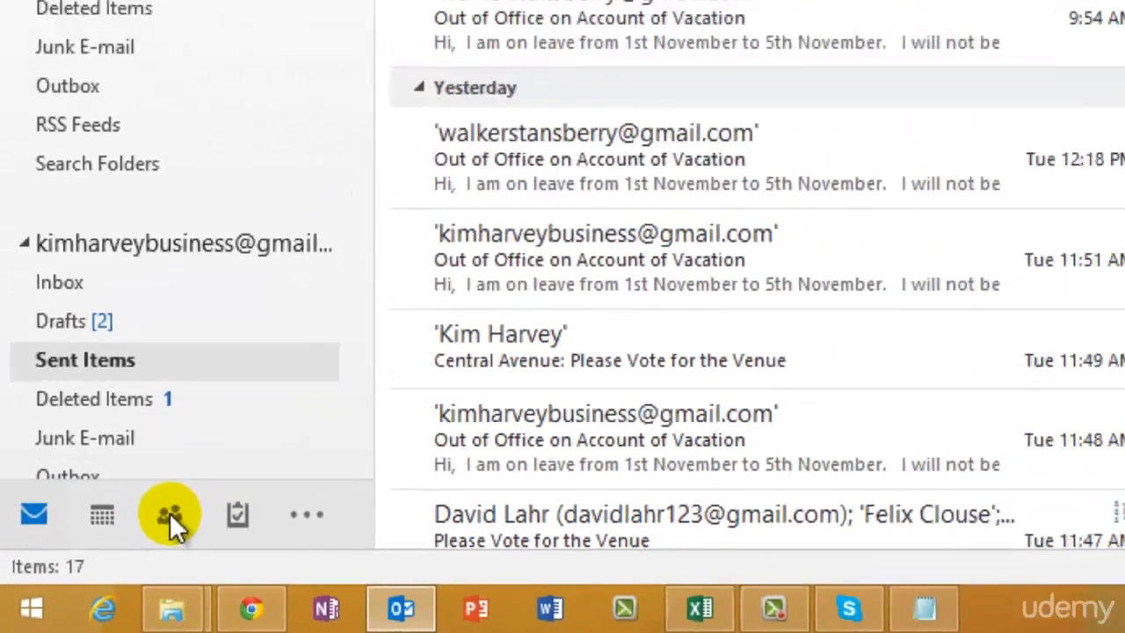
In People, add a new contact with the pasted e-mail address and full name, and save it.
left_click(207, 487)
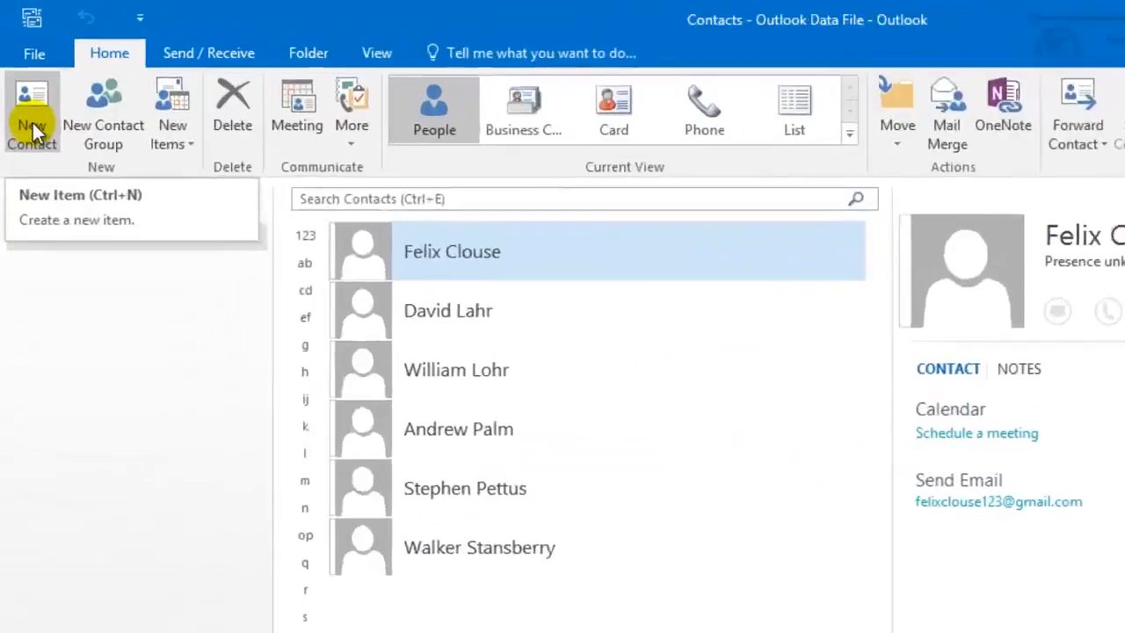
left_click(24, 91)
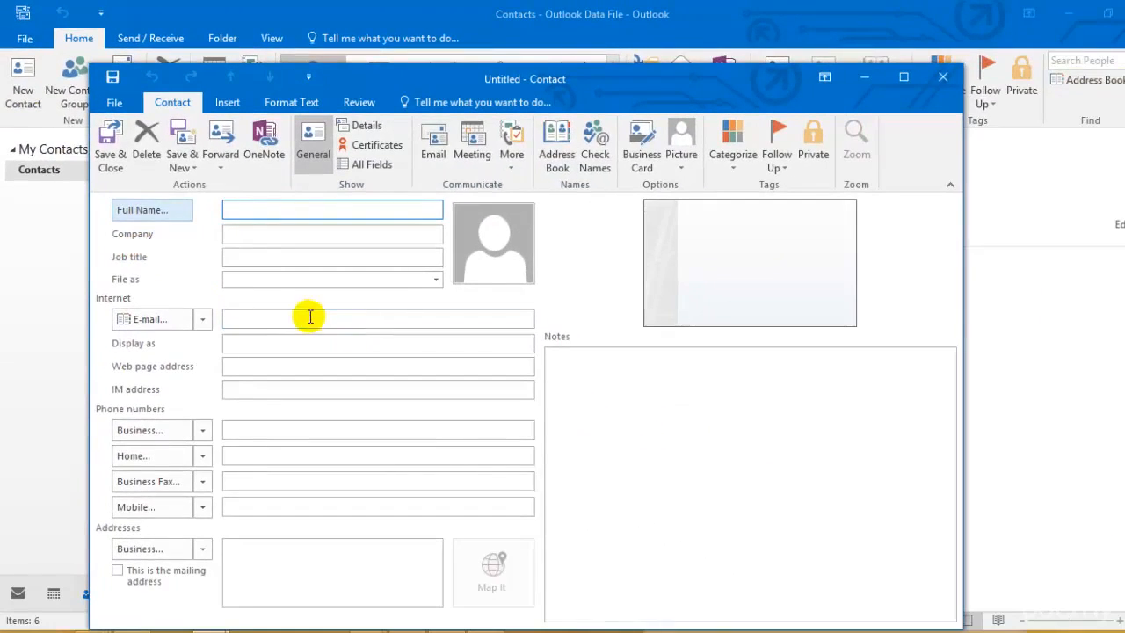
left_click(388, 410)
key("ctrl+v")
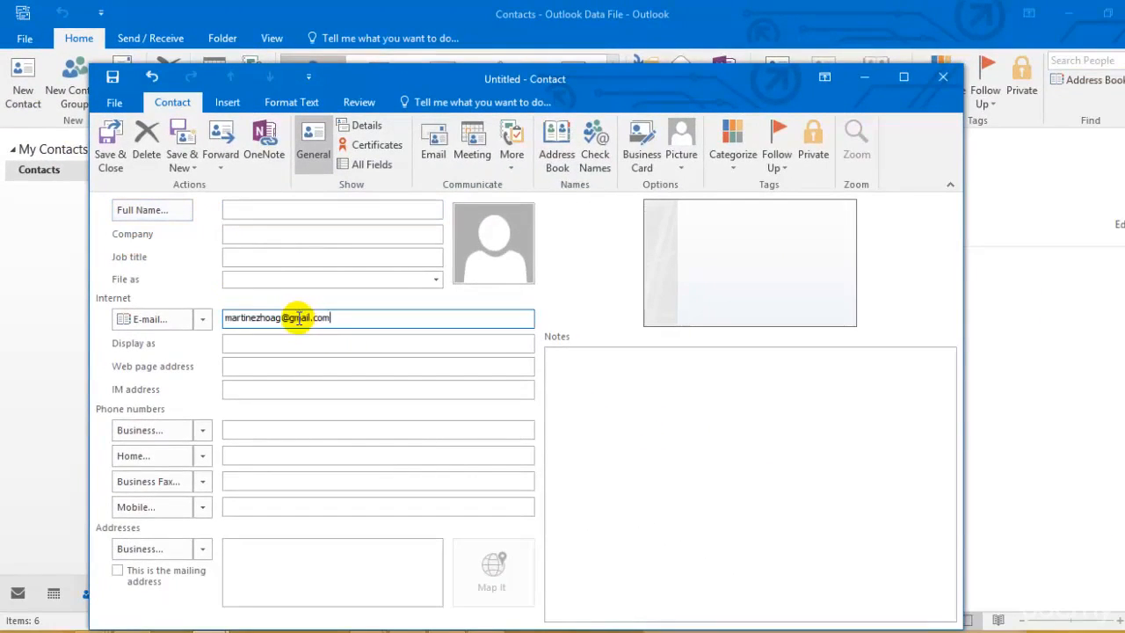
left_click(264, 208)
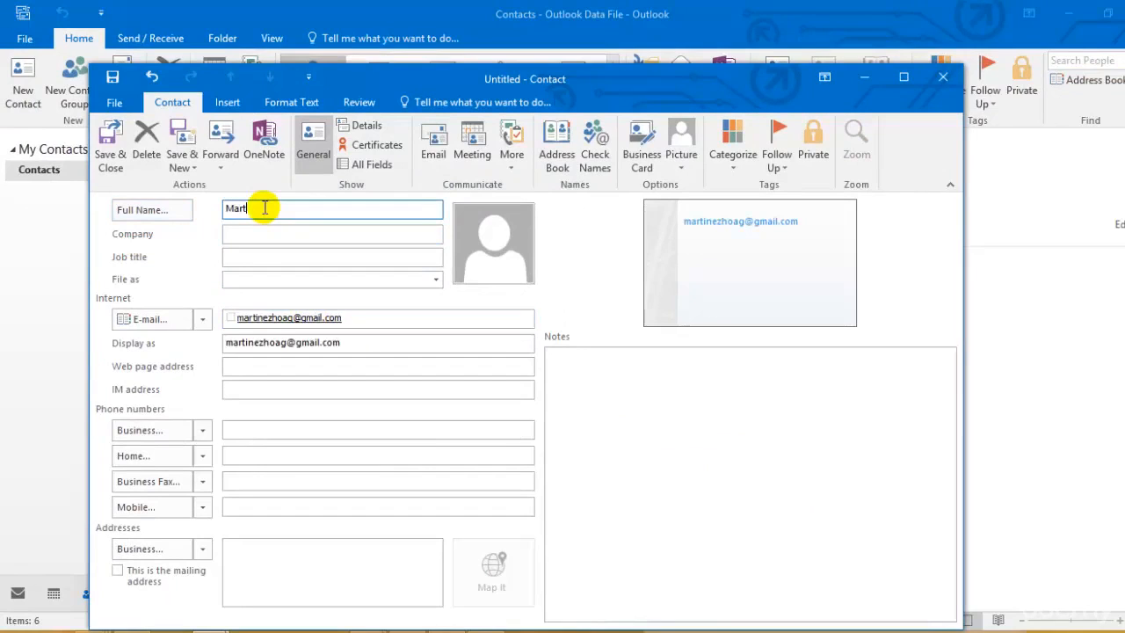
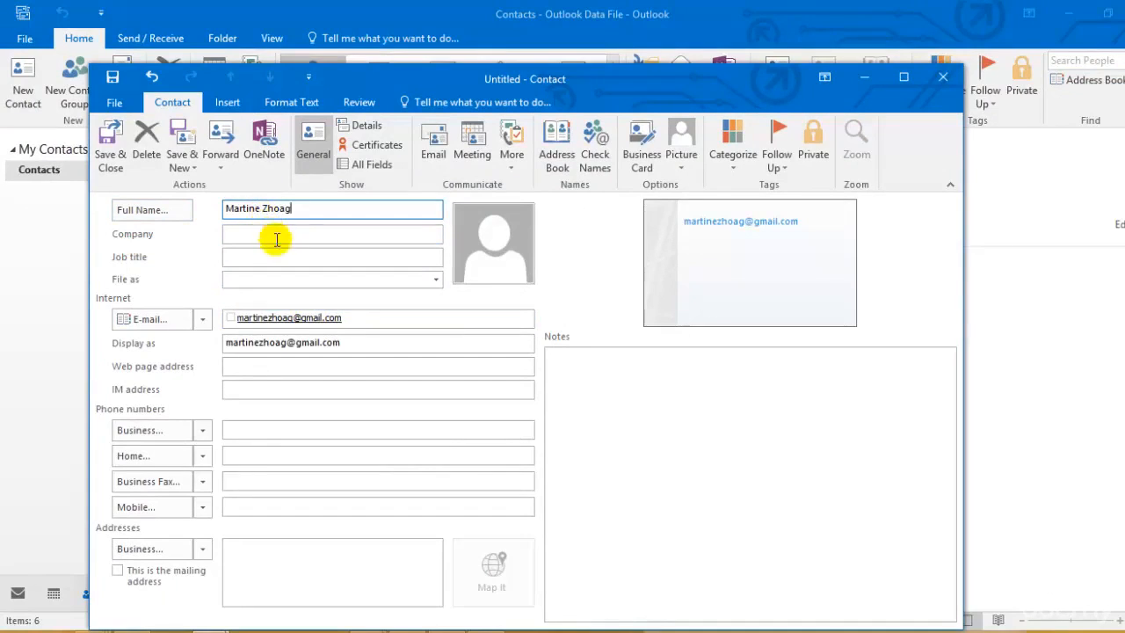
left_click(110, 140)
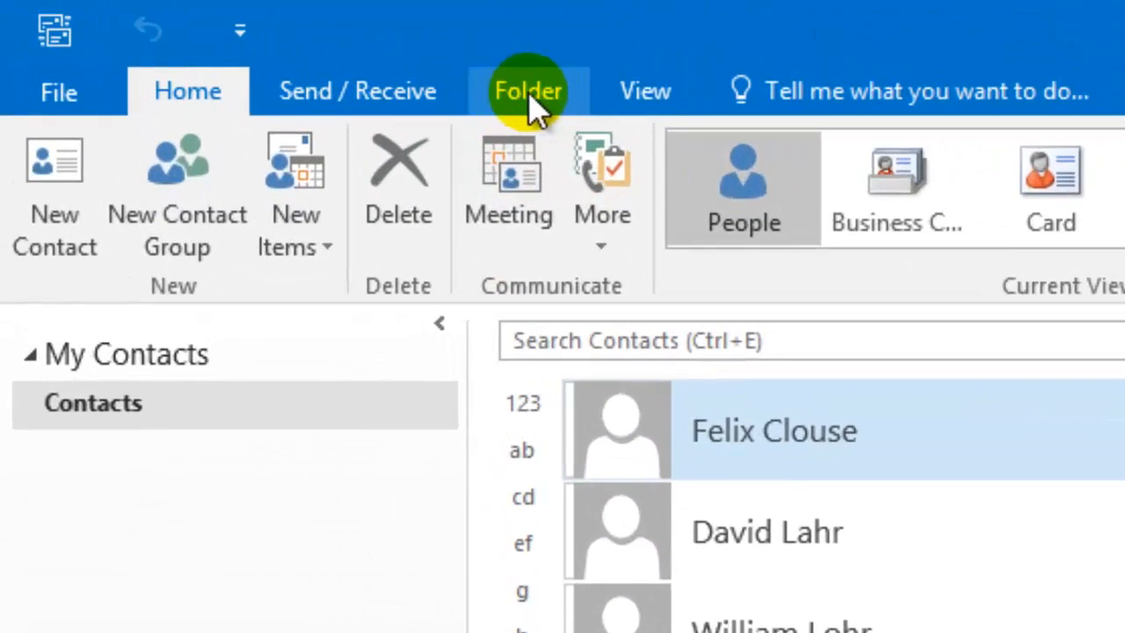
Create a new contacts folder named 'Friends' inside Contacts.
left_click(528, 93)
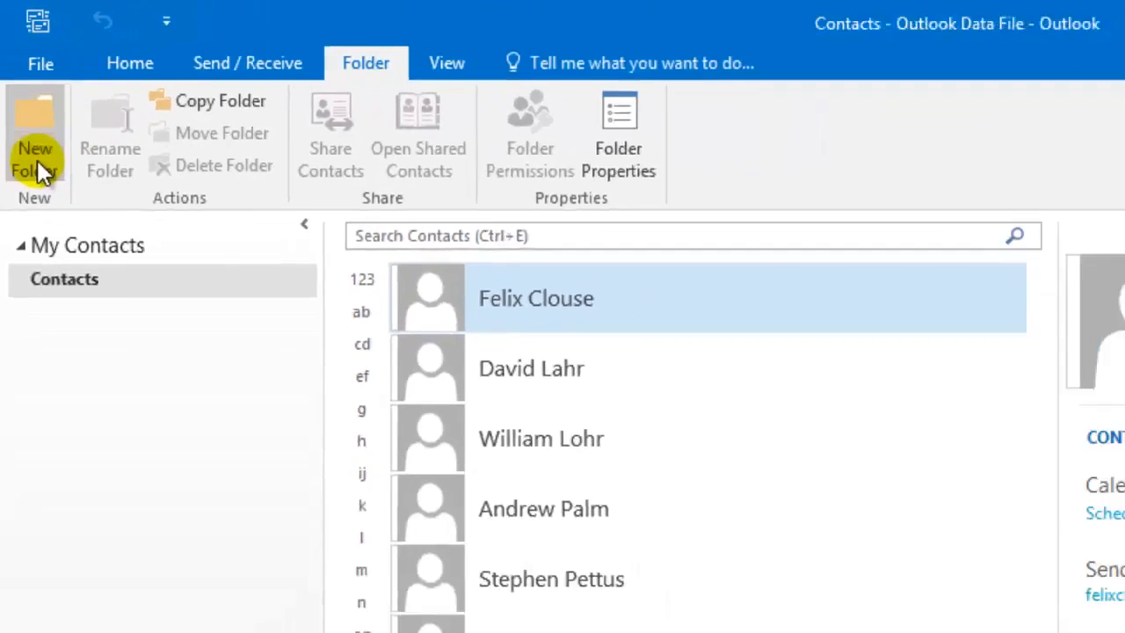
left_click(37, 160)
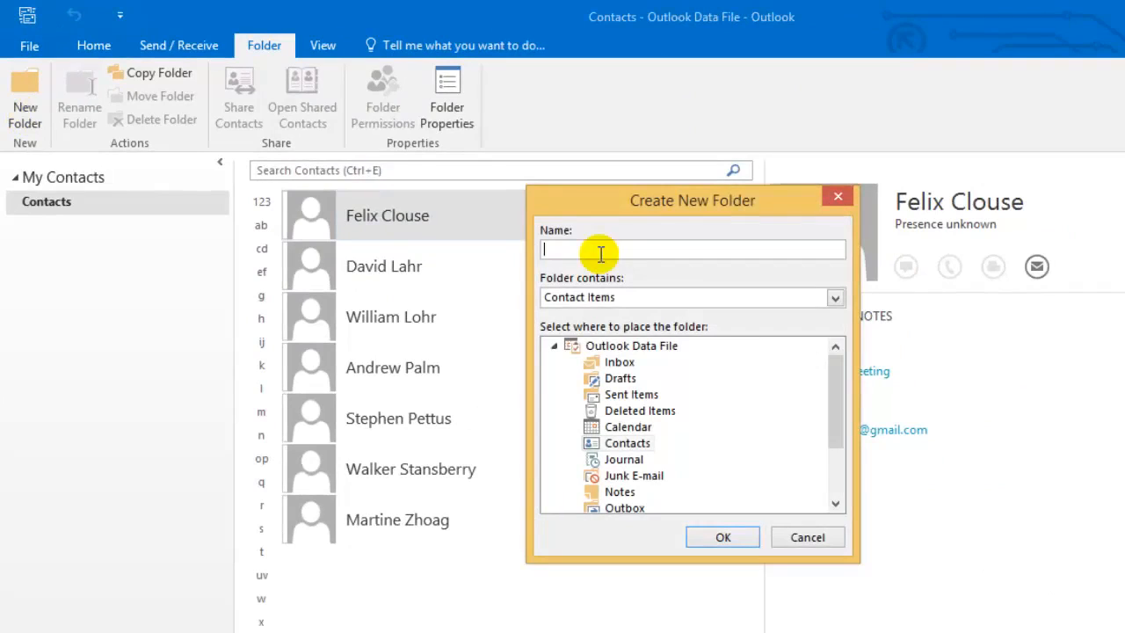
type("Friends")
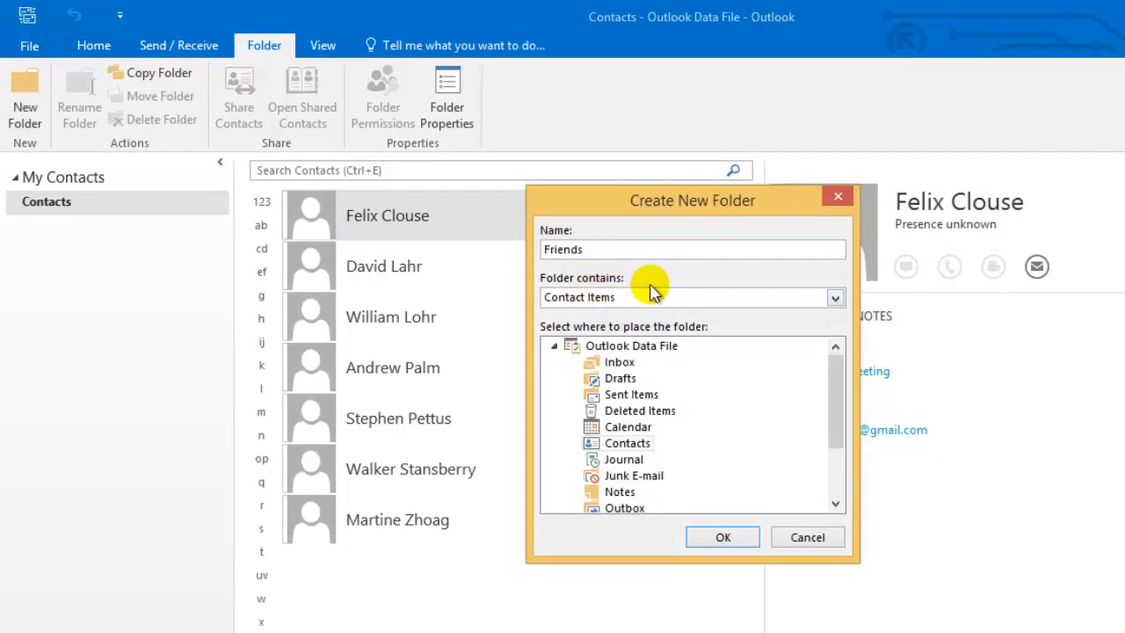
left_click(633, 443)
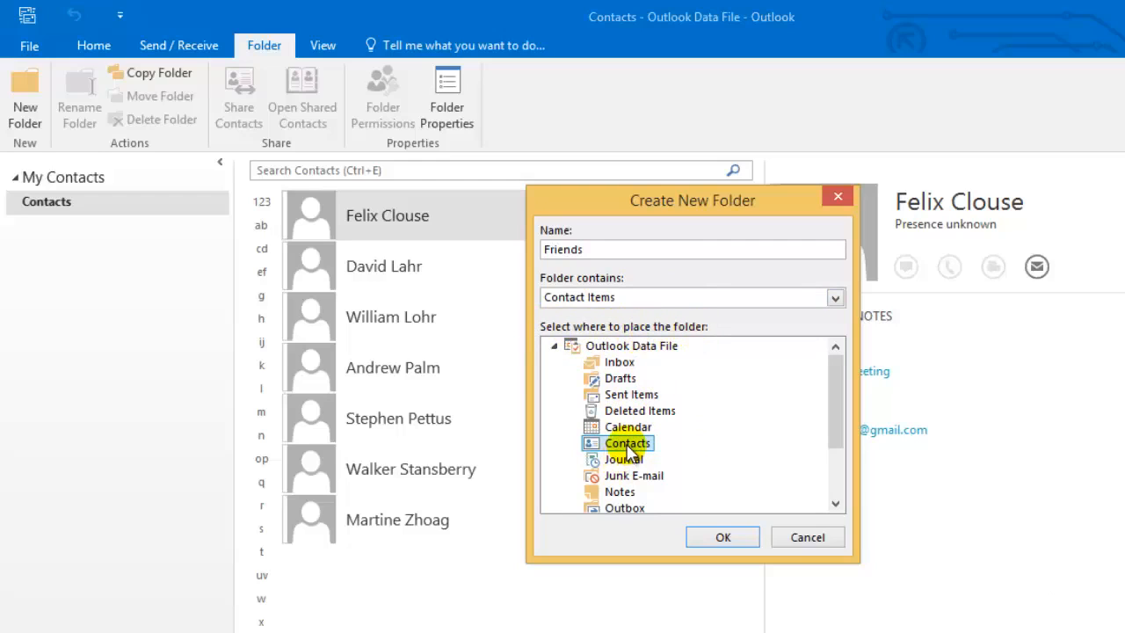
left_click(719, 538)
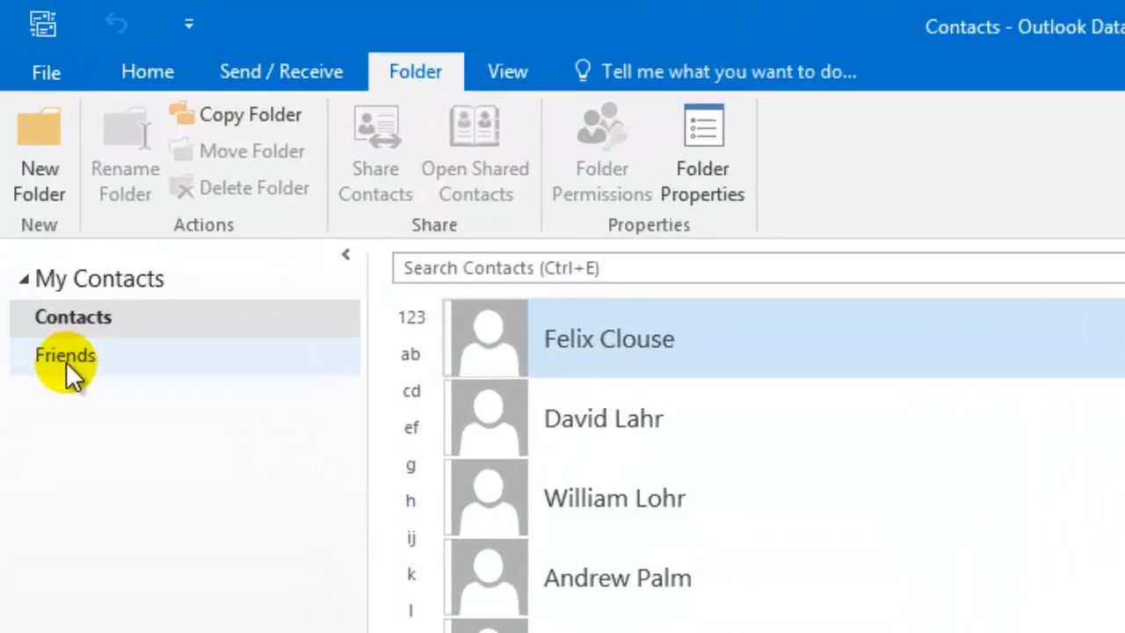
Drag the newly added contact from Contacts into the Friends folder and confirm it arrived.
left_click(66, 358)
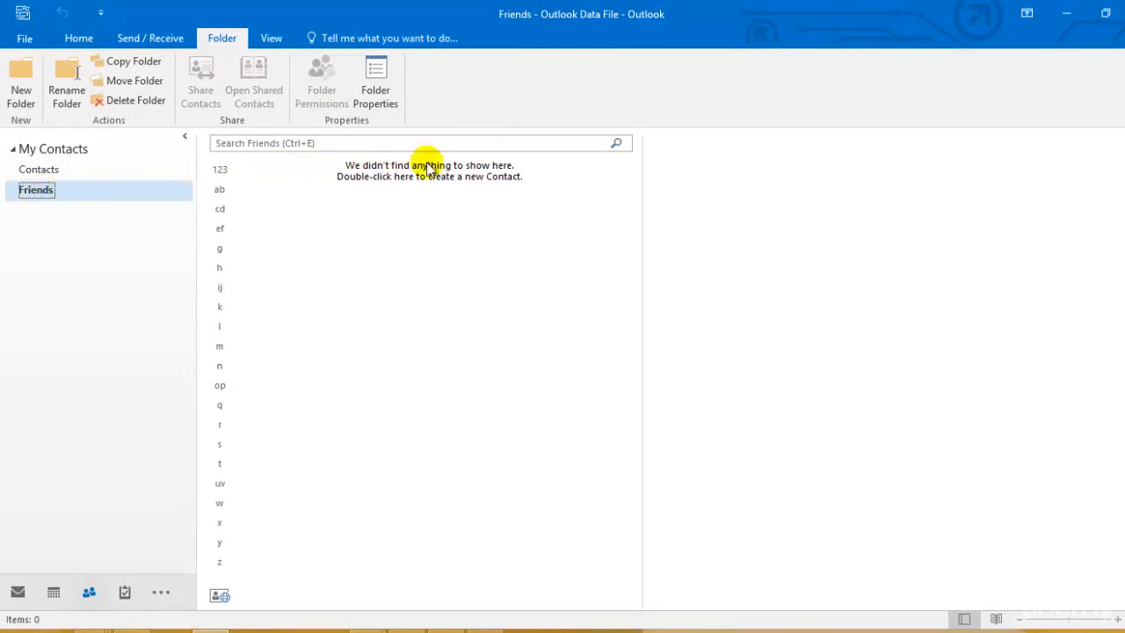
left_click(45, 168)
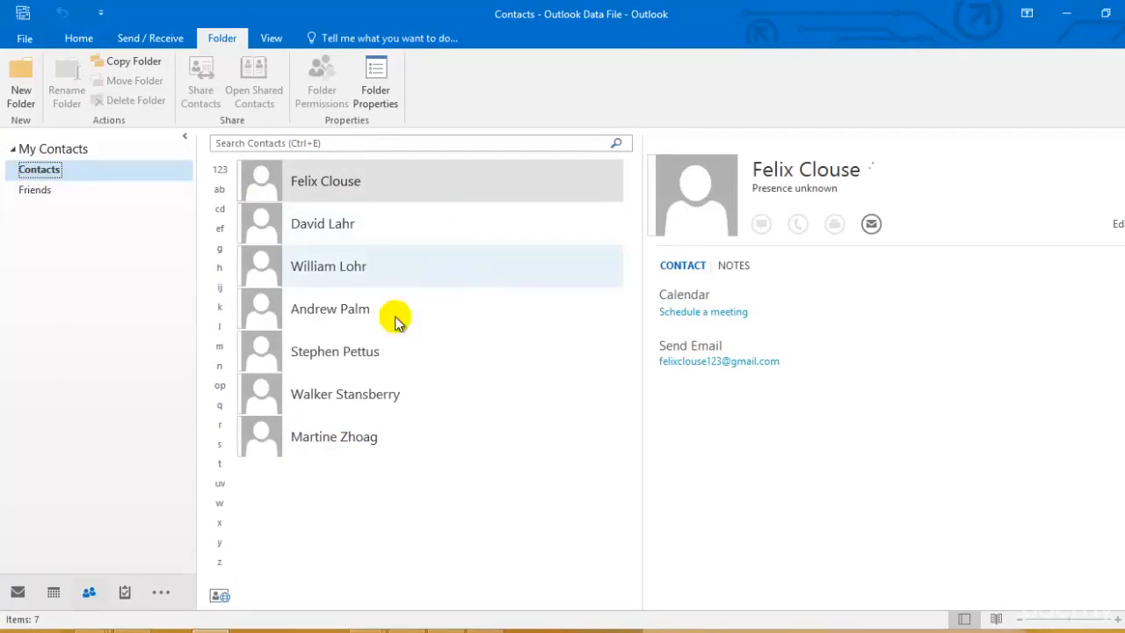
left_click(322, 446)
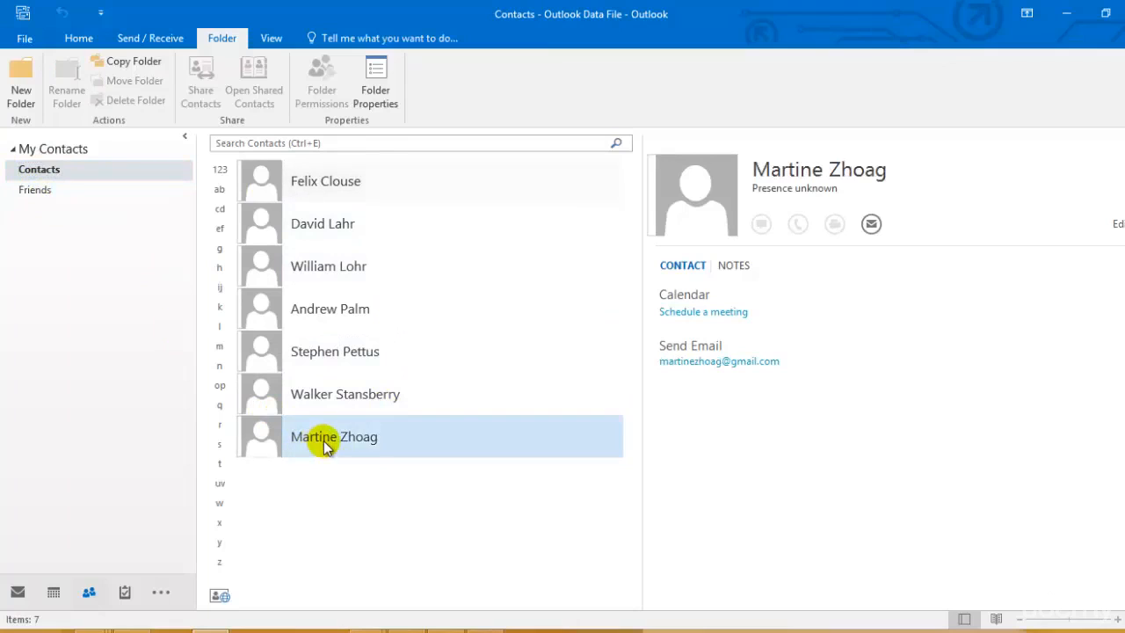
left_click_drag(322, 438, 42, 188)
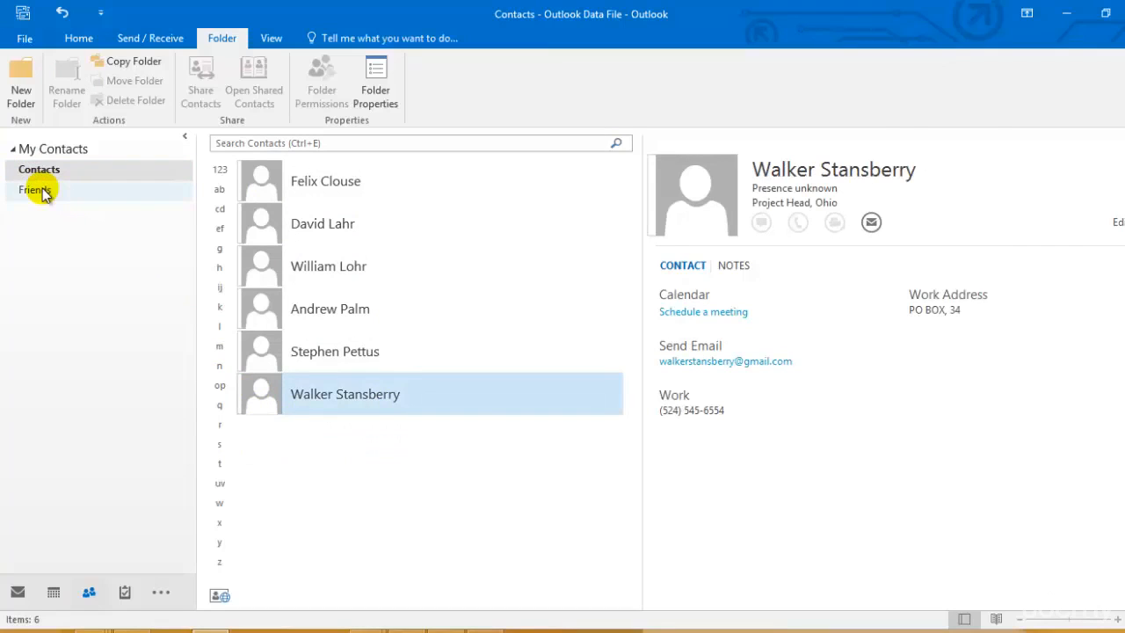
left_click(42, 188)
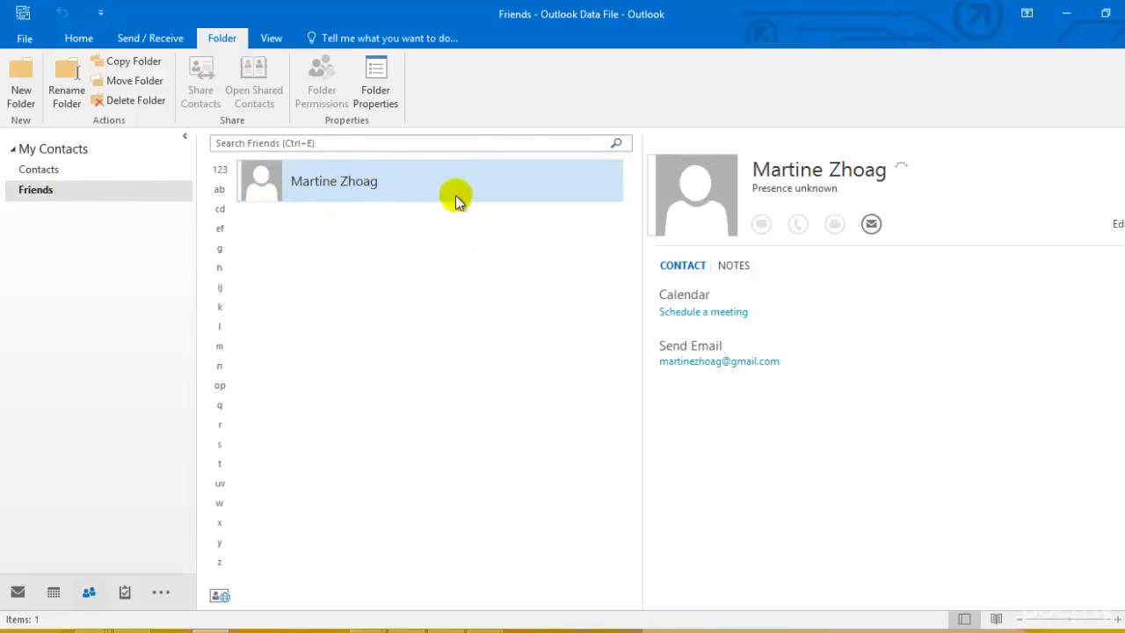
left_click(78, 195)
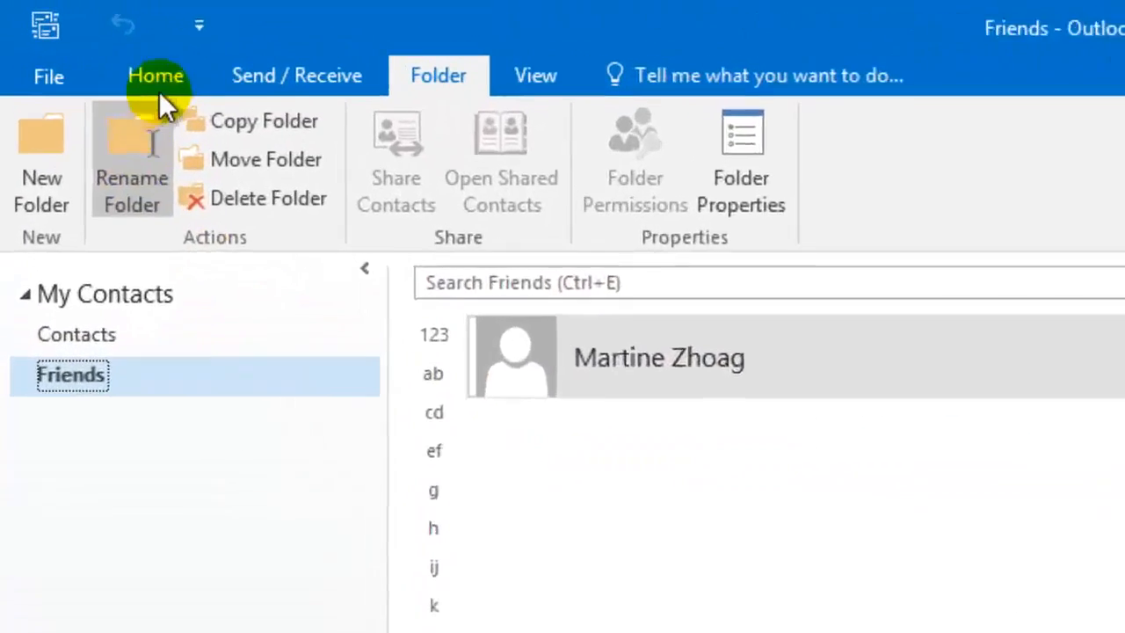
In Friends, create a contact with the friend's e-mail address and full name, and save it.
left_click(174, 81)
left_click(58, 166)
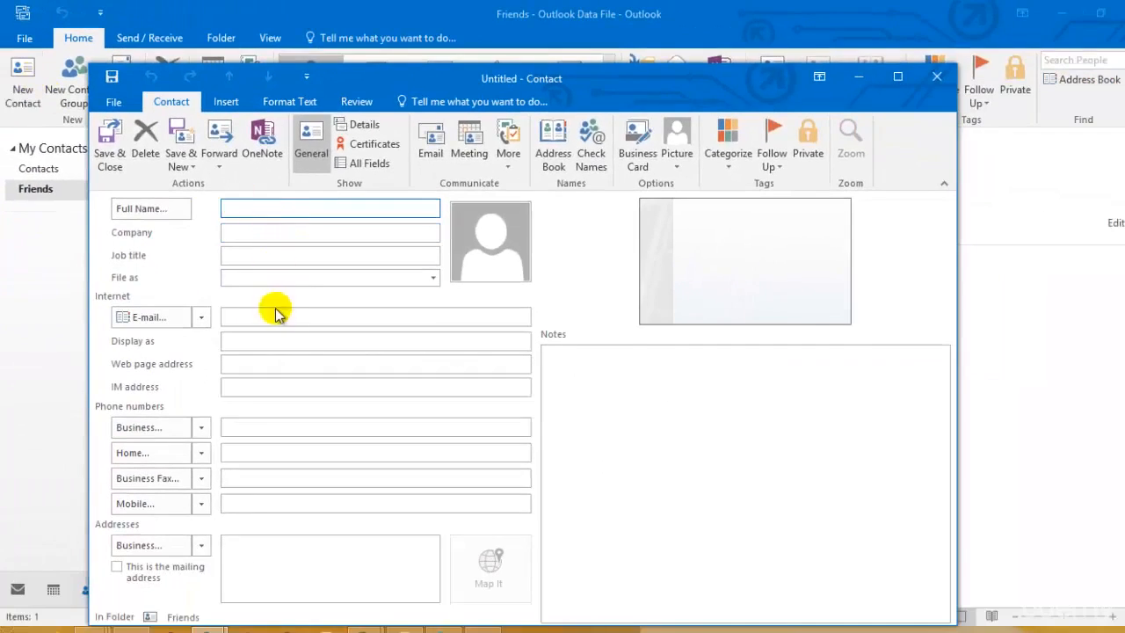
left_click(275, 318)
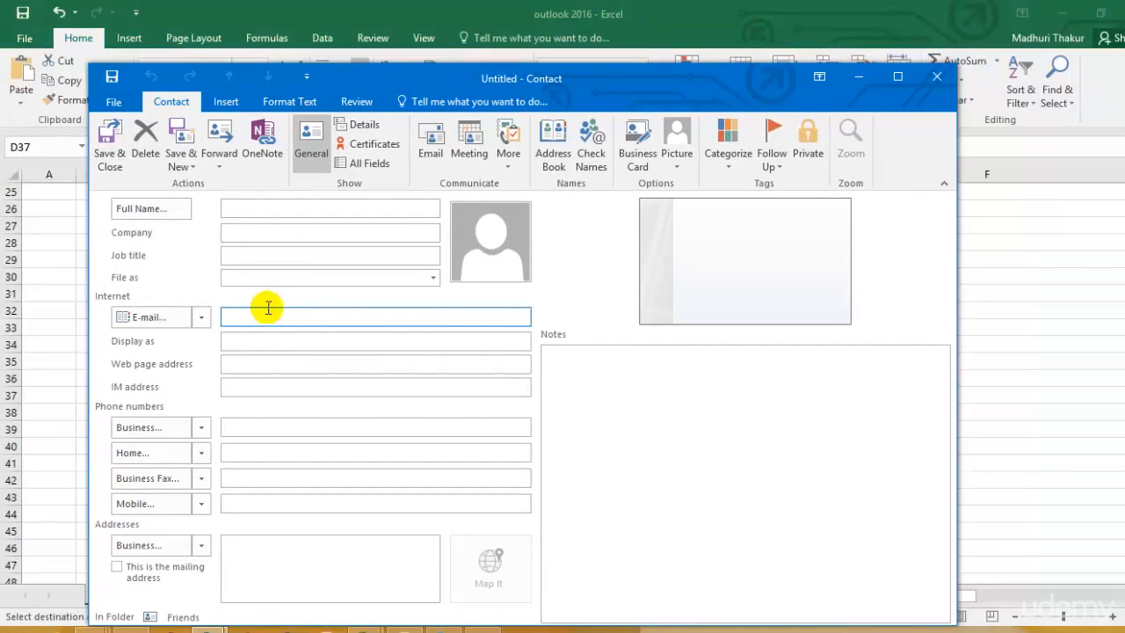
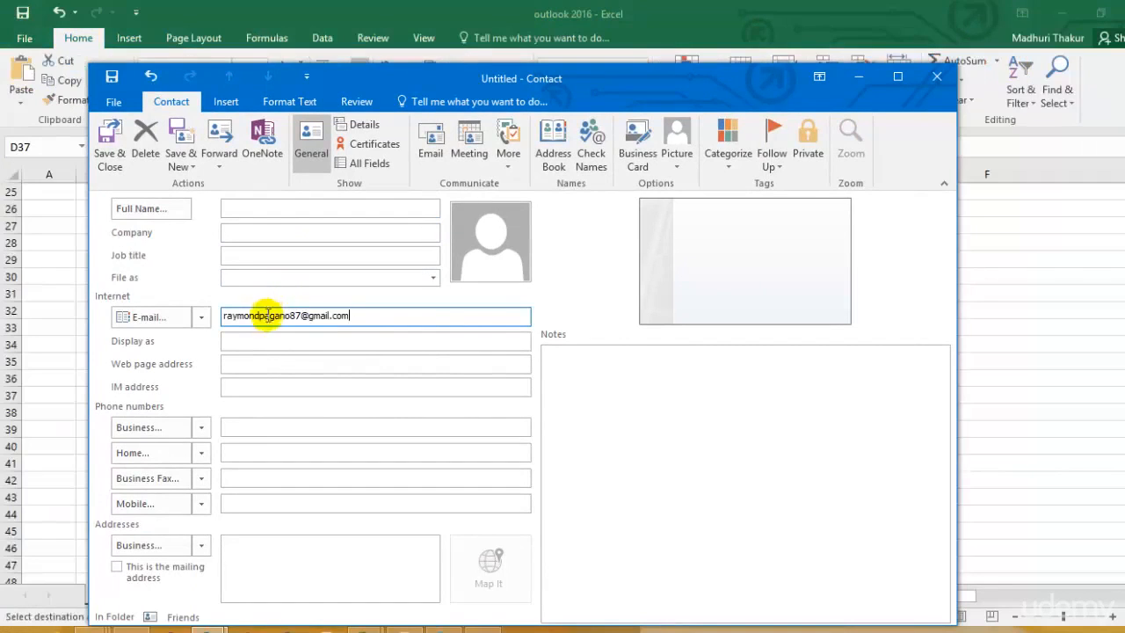
left_click(243, 209)
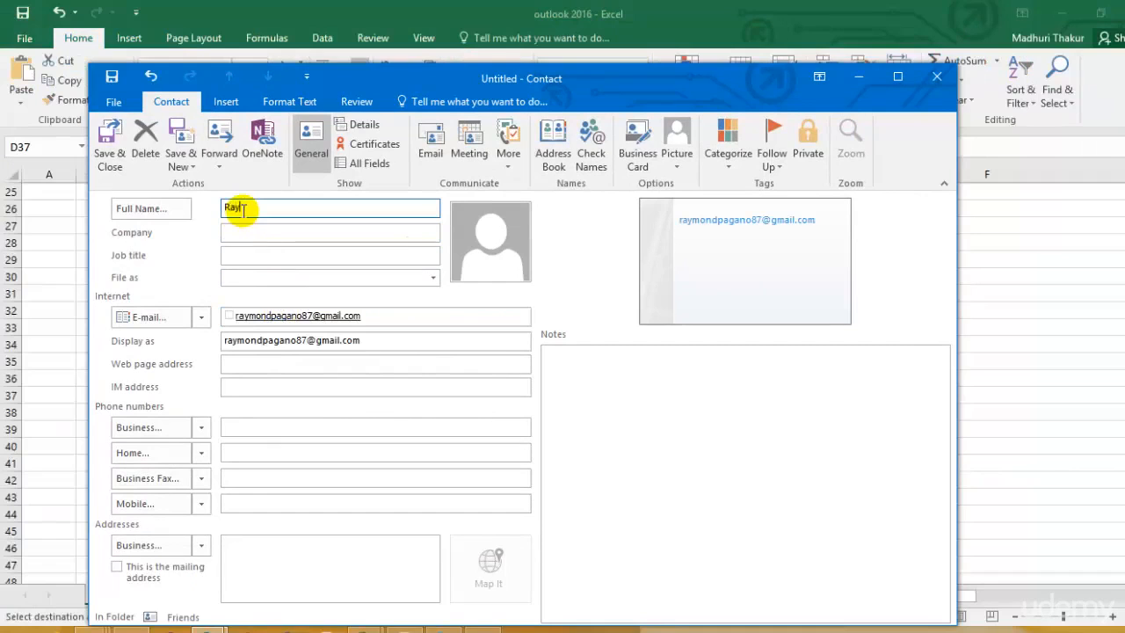
left_click(109, 145)
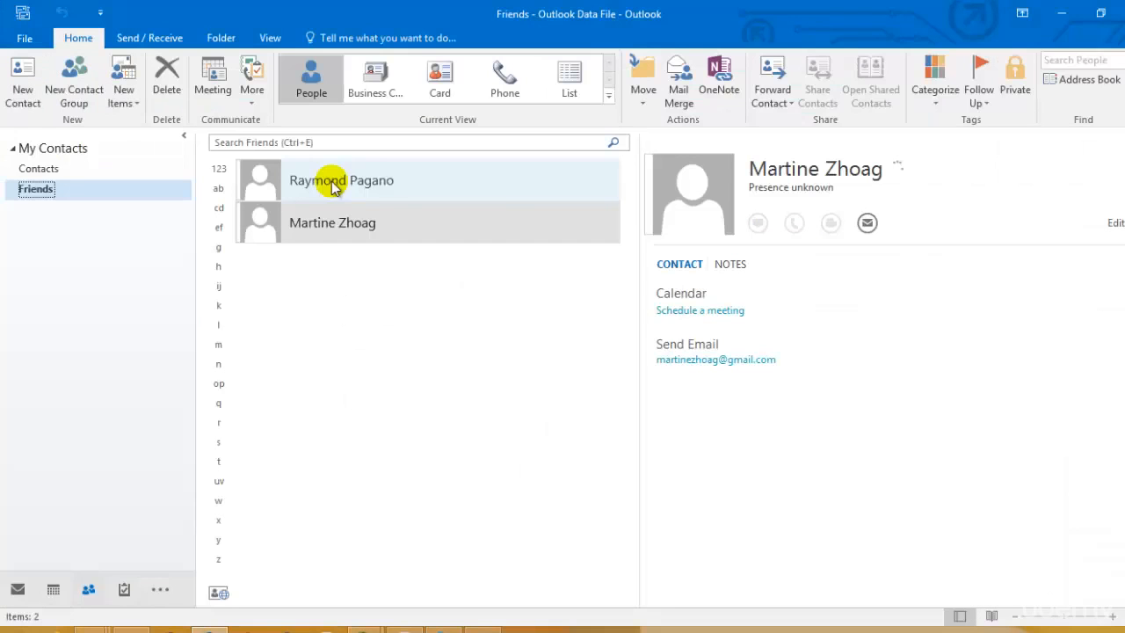
left_click(332, 189)
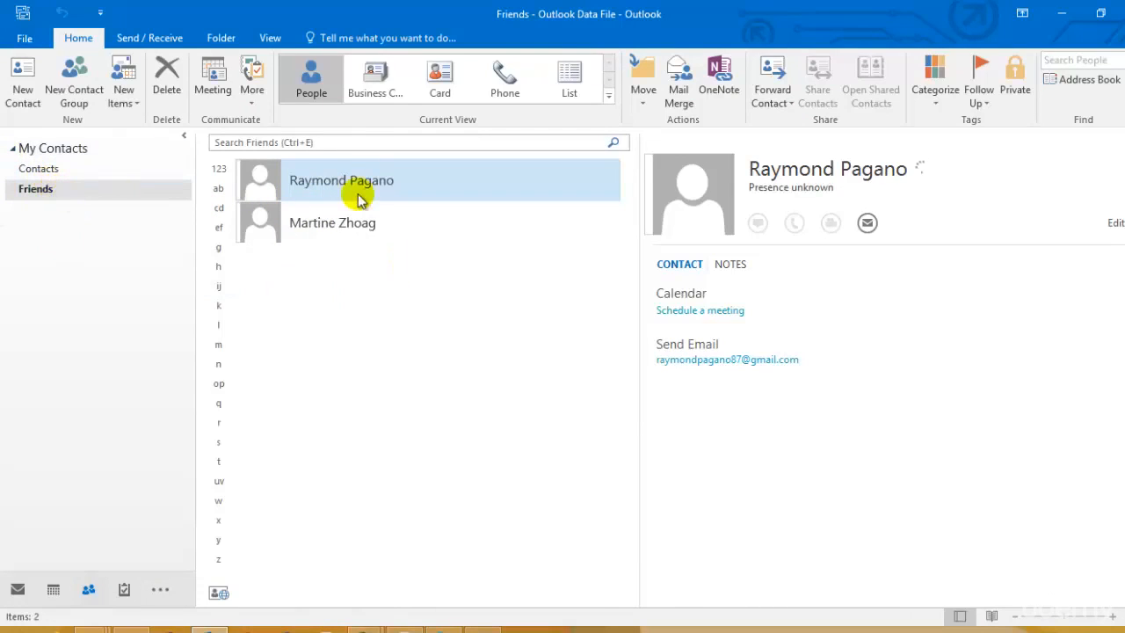
left_click(55, 199)
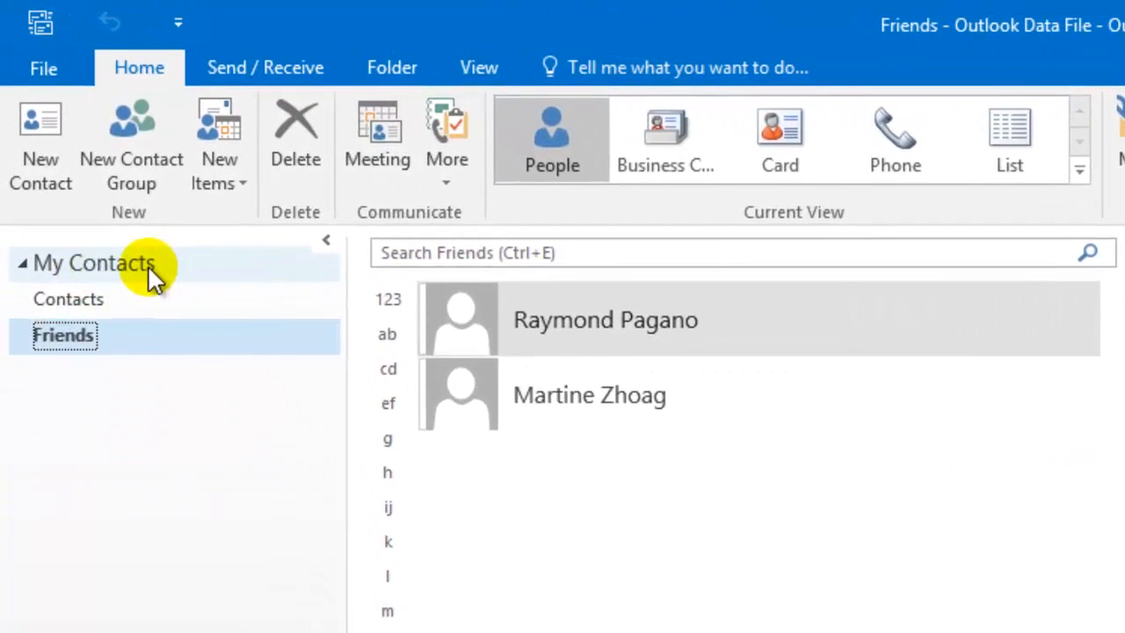
Create a new folder group named 'Personal Contacts' from My Contacts.
right_click(148, 265)
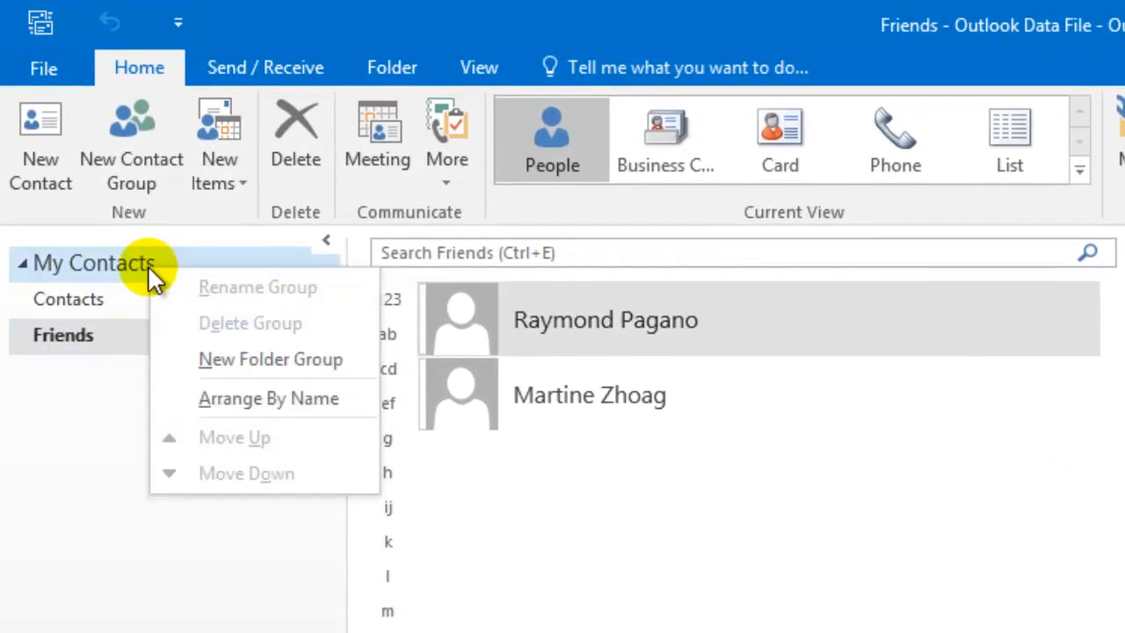
left_click(243, 364)
type("P")
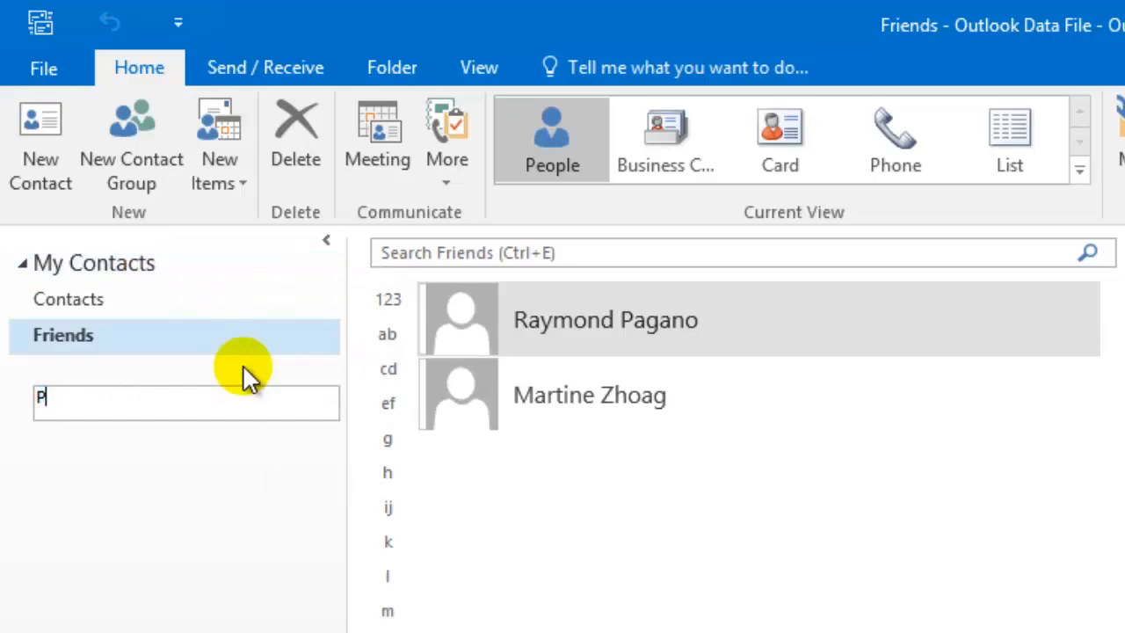
type("ersonal Contacts")
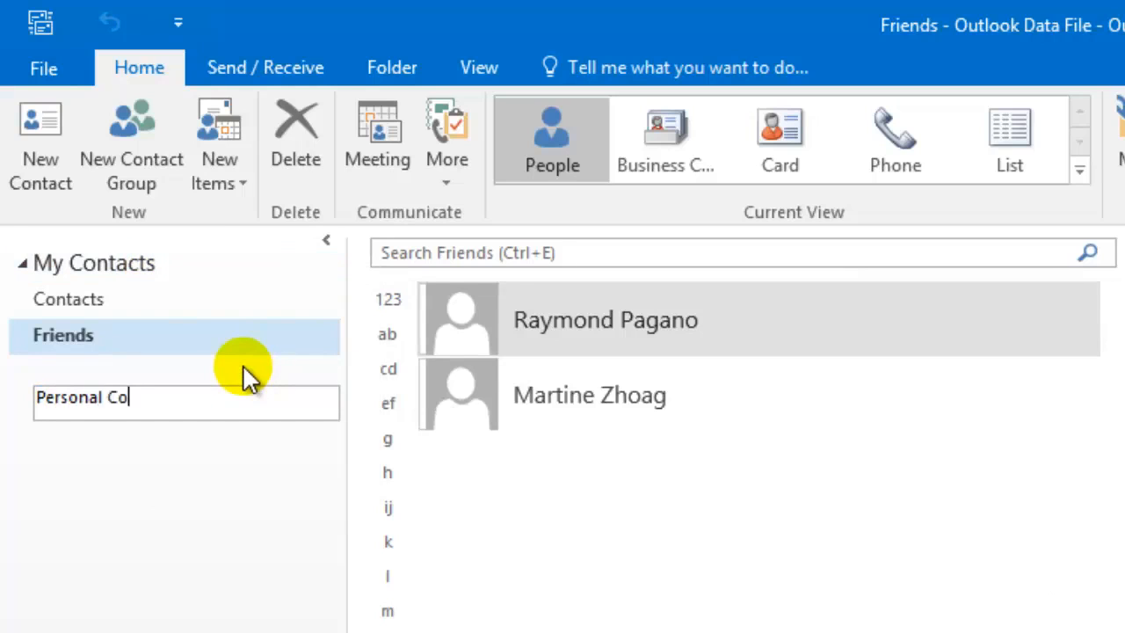
key("Return")
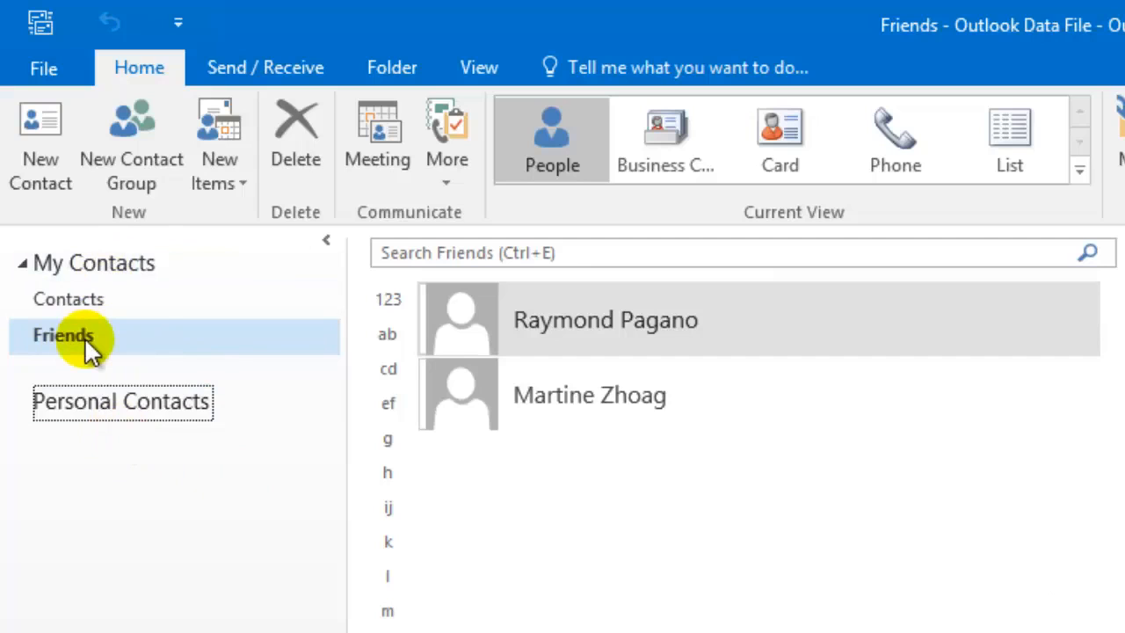
Drag the Friends folder into the Personal Contacts group.
left_click(150, 338)
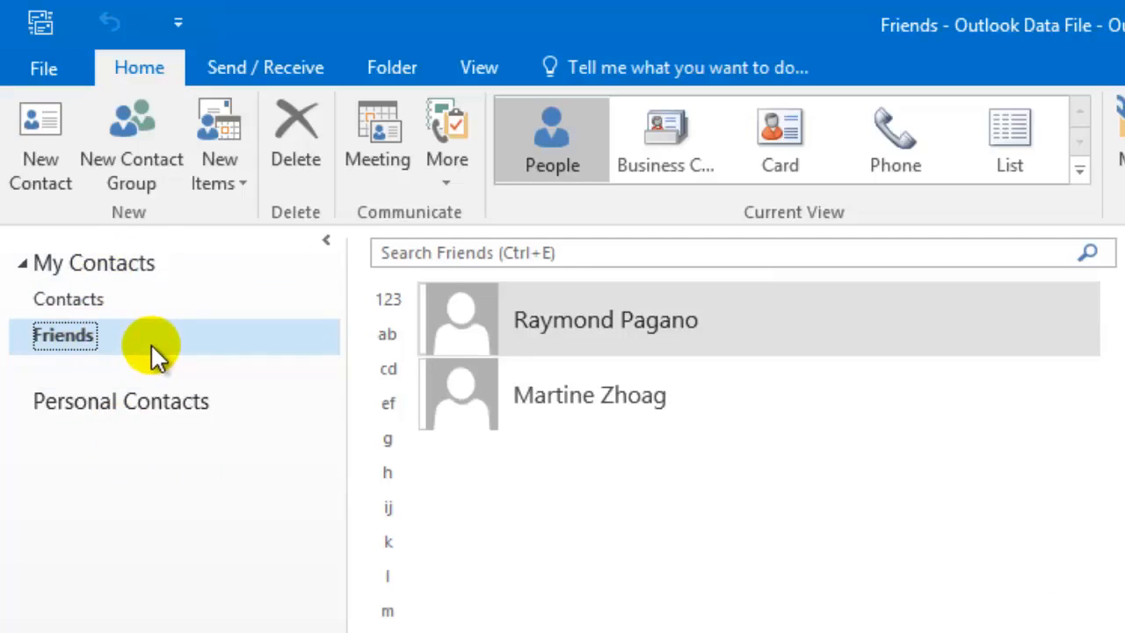
left_click_drag(129, 341, 123, 466)
left_click_drag(63, 352, 75, 457)
left_click_drag(66, 337, 84, 401)
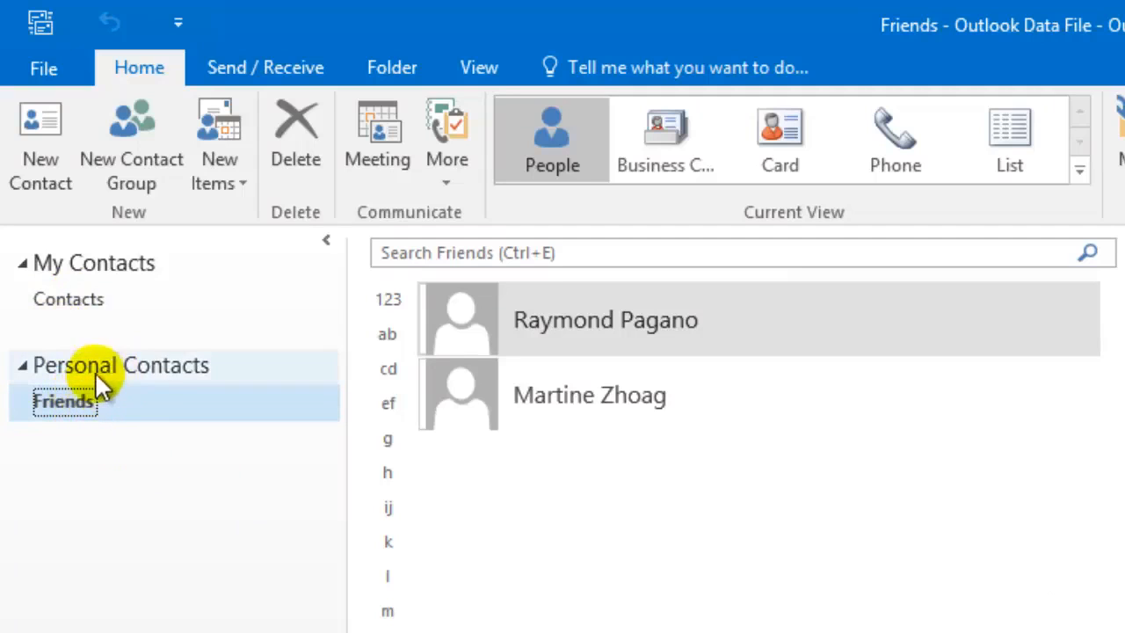
left_click(77, 272)
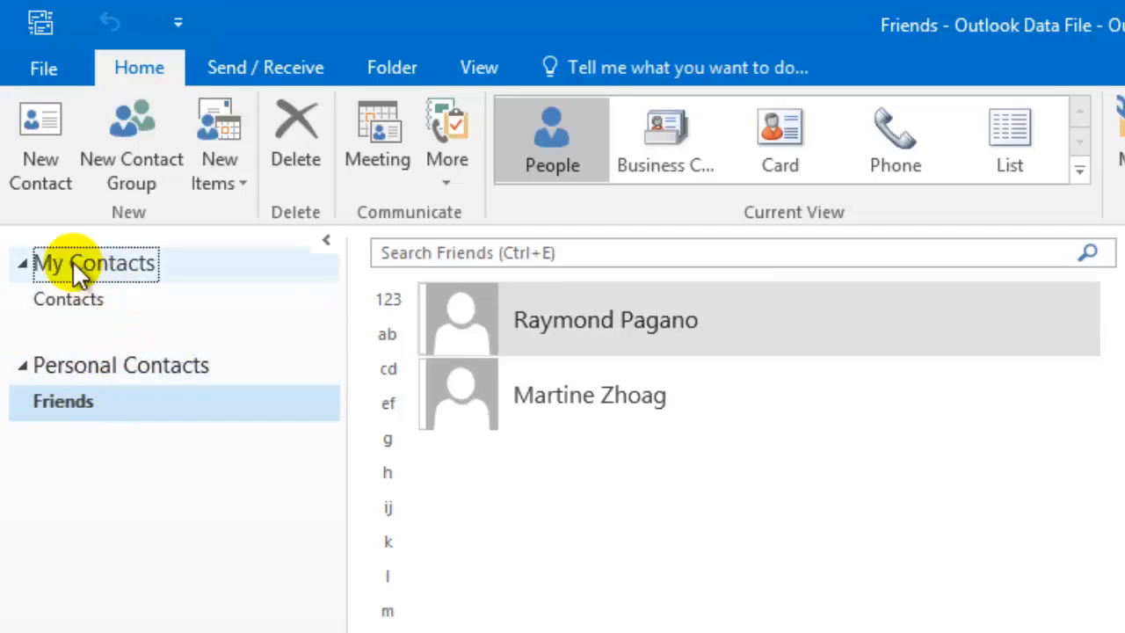
left_click(133, 366)
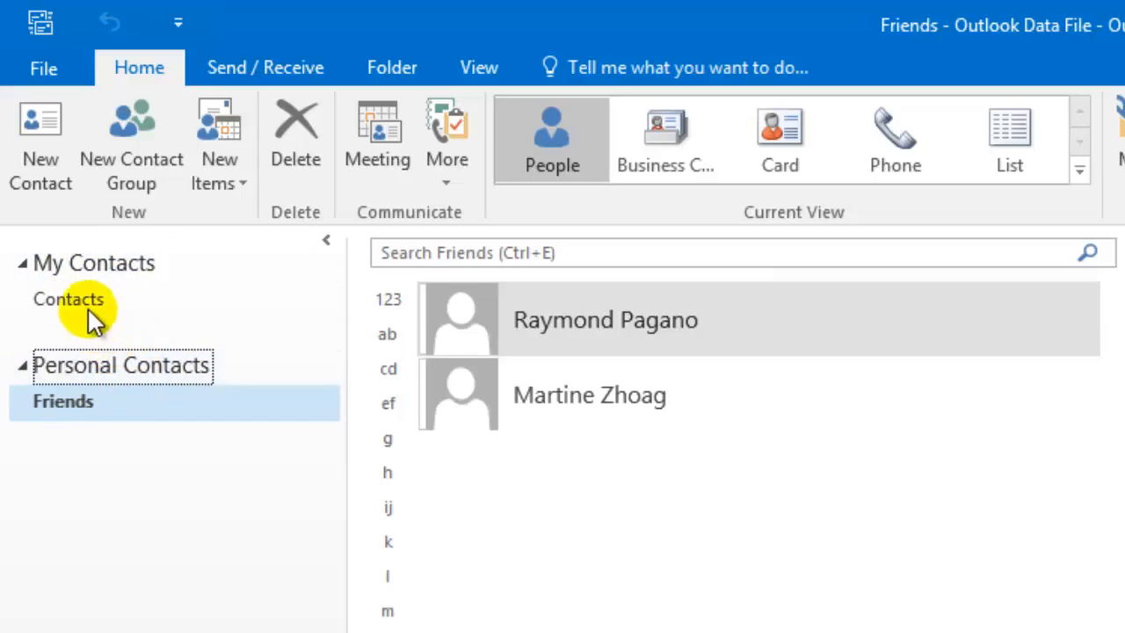
left_click(63, 301)
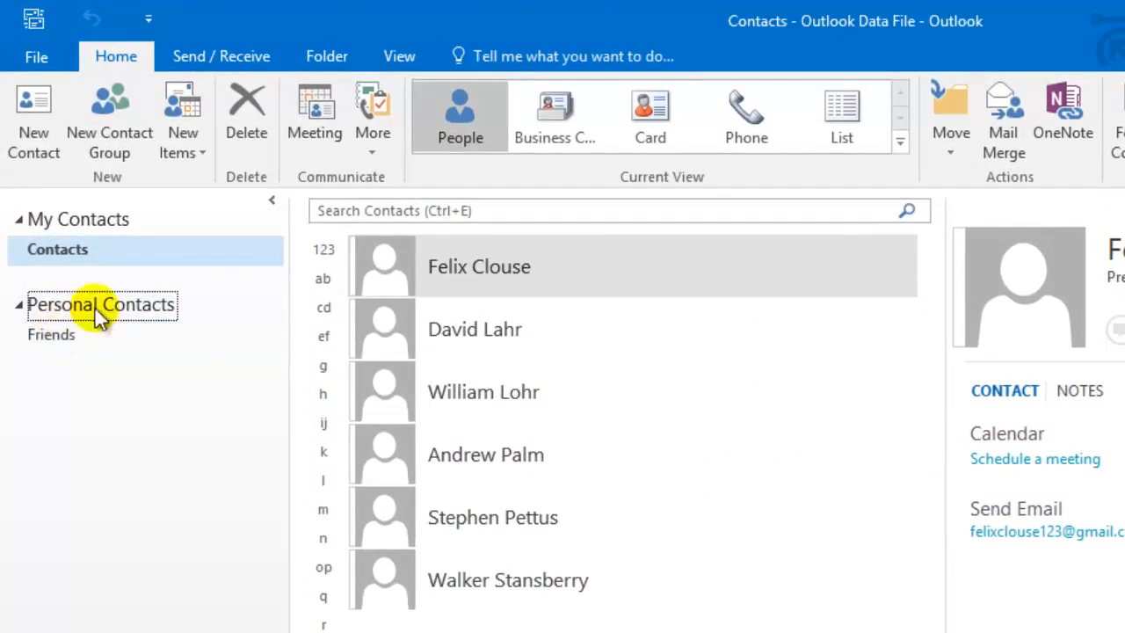
left_click(40, 257)
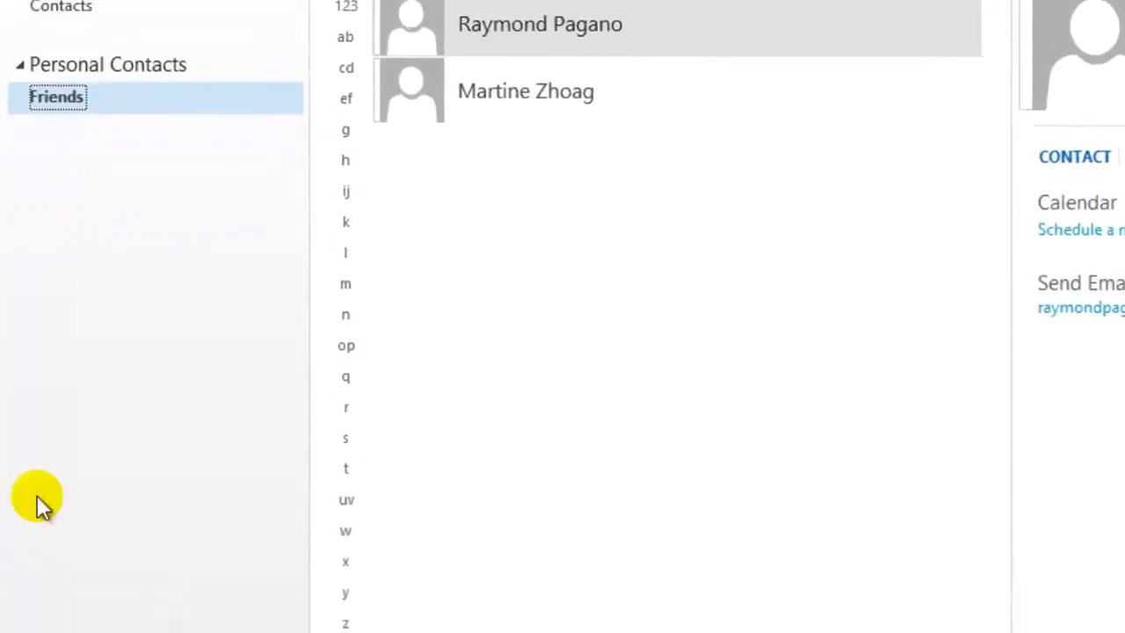
Start a new email sent from the business account and open the Select Names address book.
left_click(26, 541)
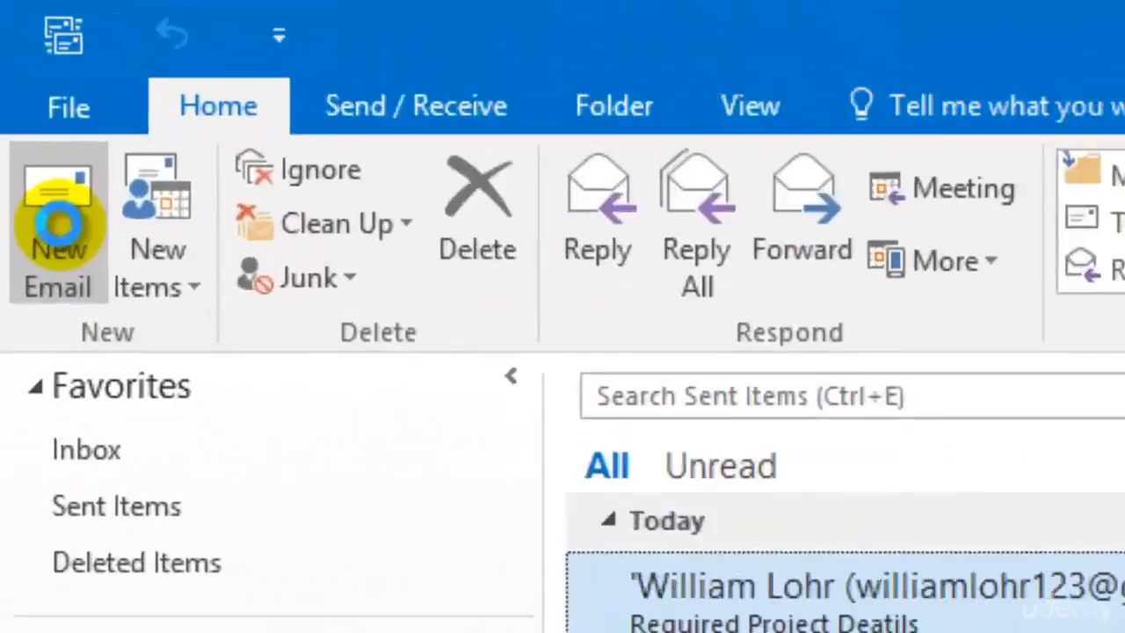
left_click(19, 62)
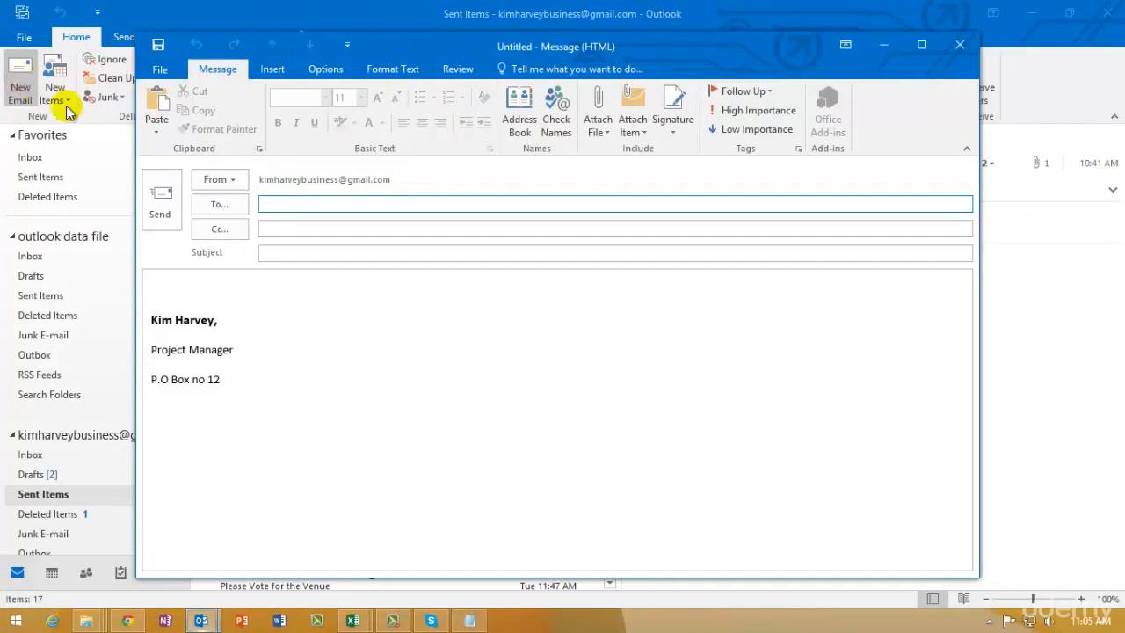
left_click(240, 184)
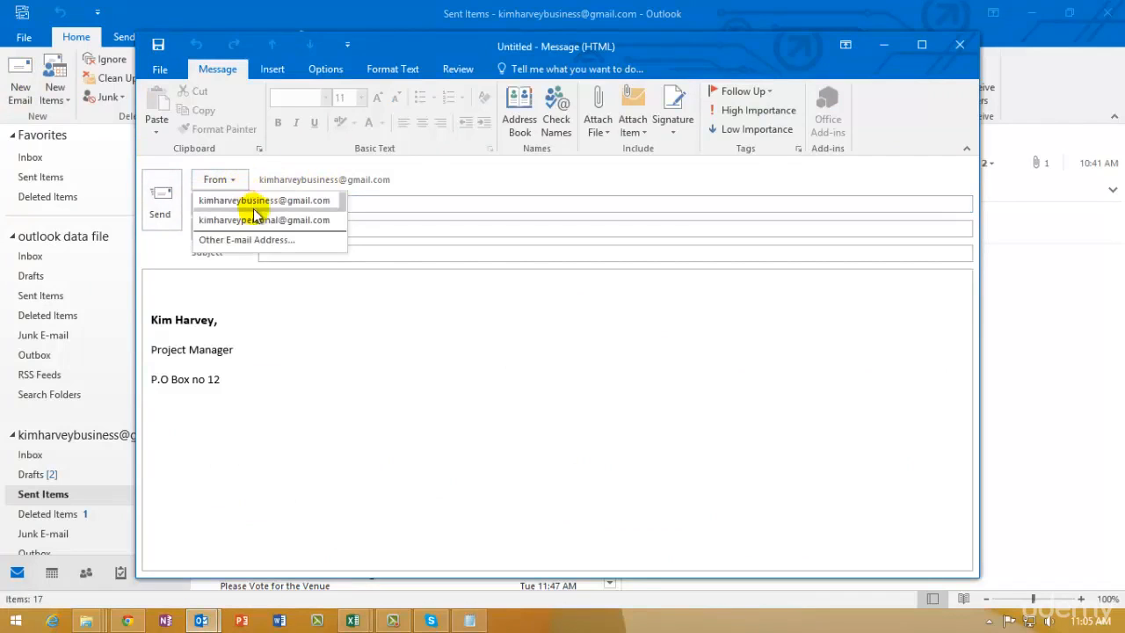
left_click(255, 201)
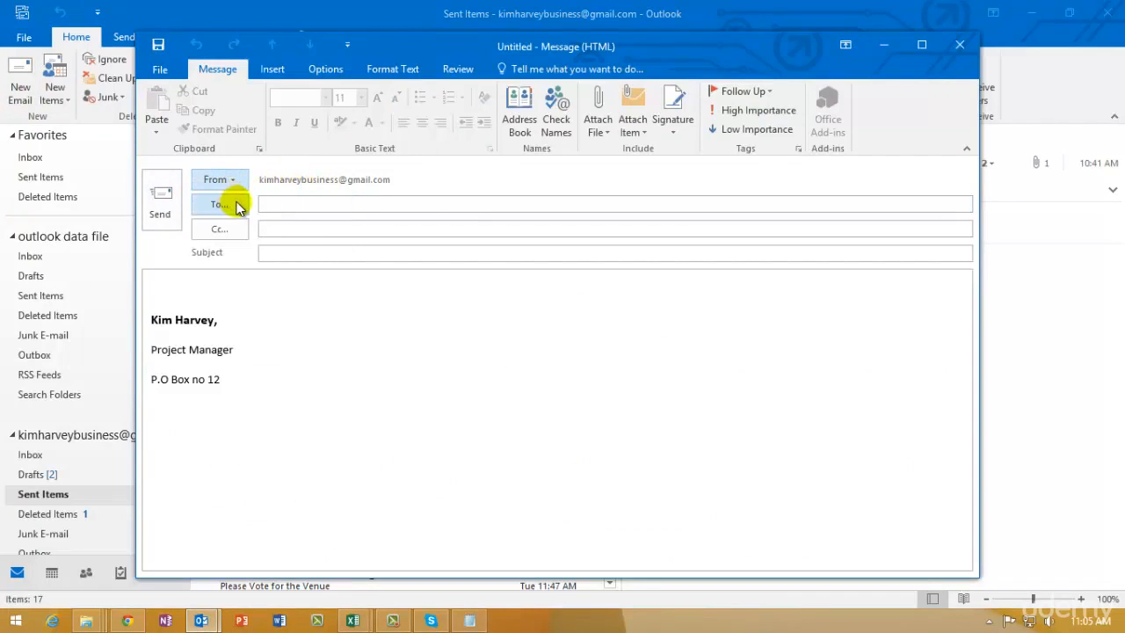
left_click(222, 206)
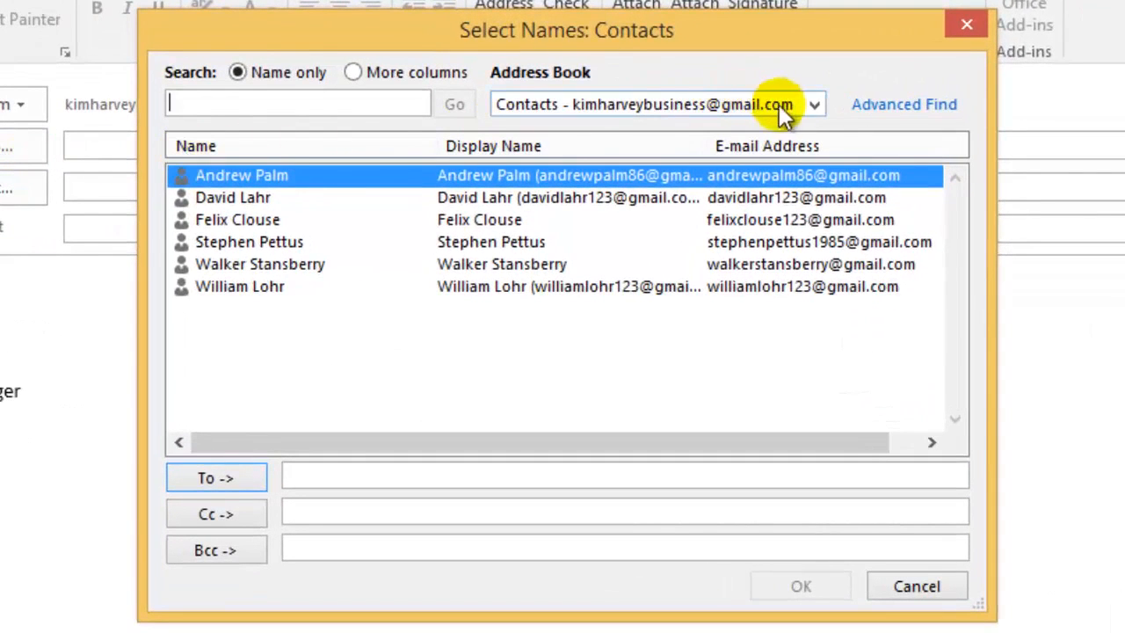
Switch the address book to Friends and add both of its contacts to the To line.
left_click(813, 107)
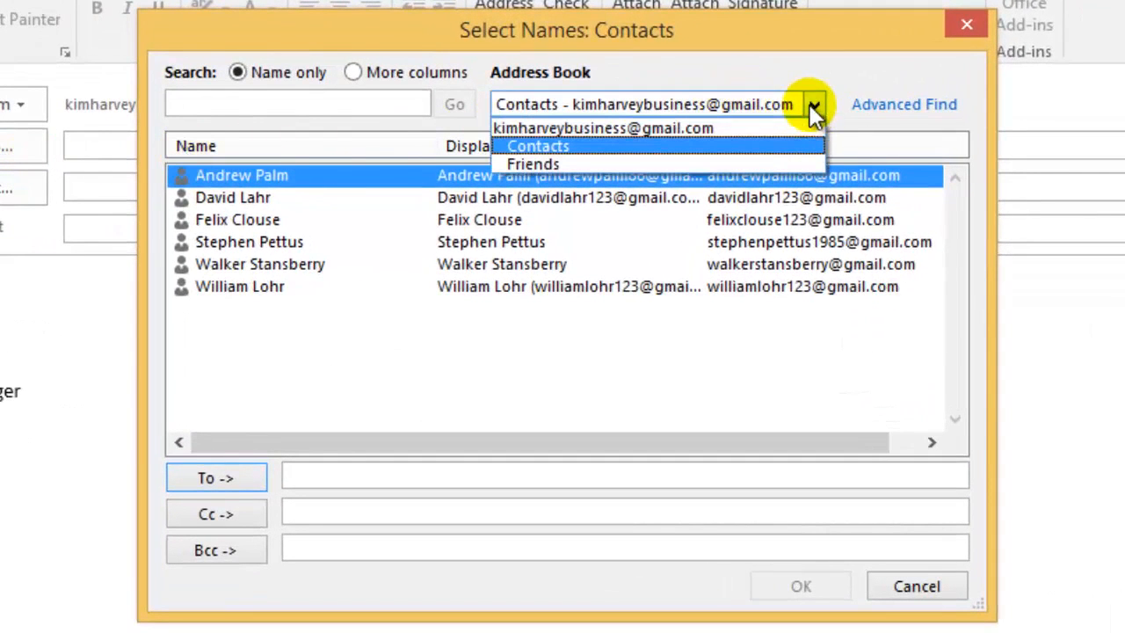
left_click(542, 163)
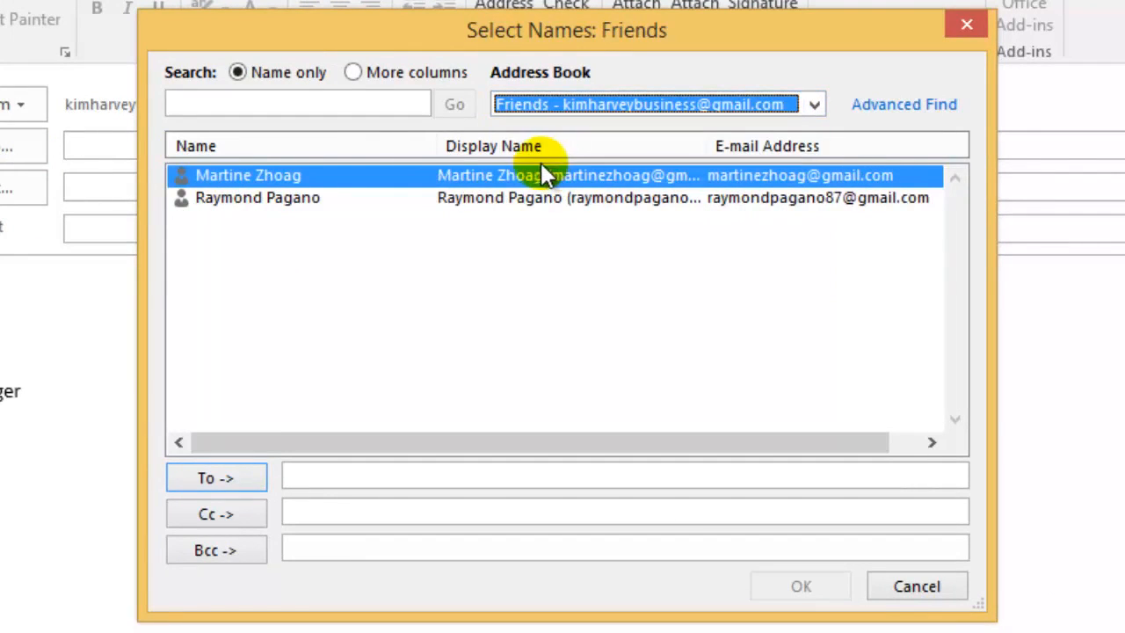
left_click(241, 175)
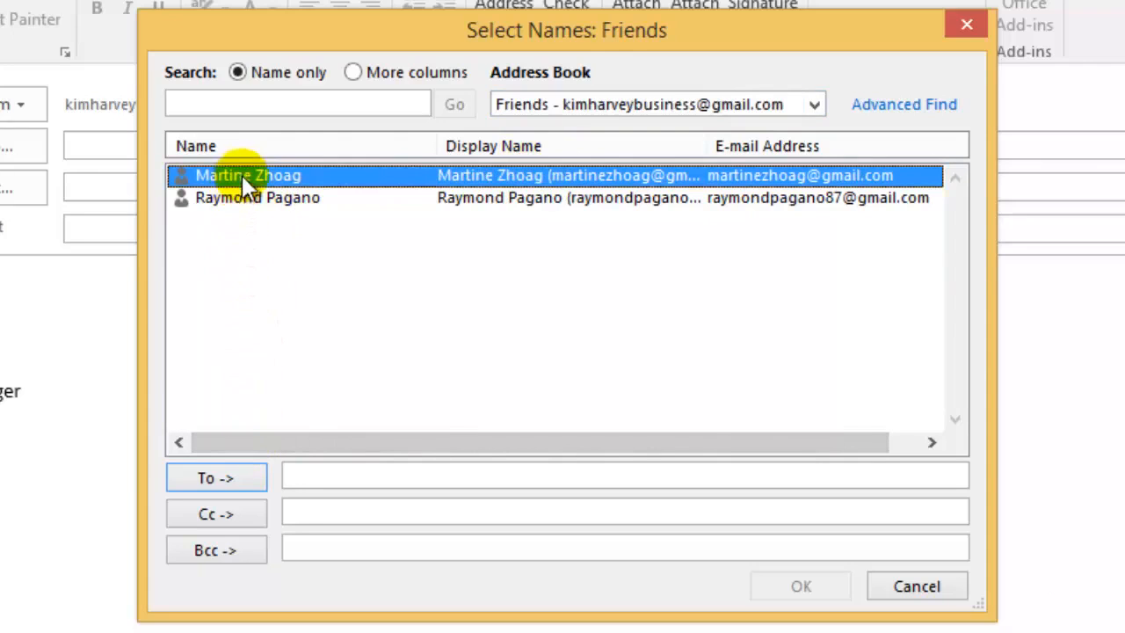
left_click(224, 199, "shift")
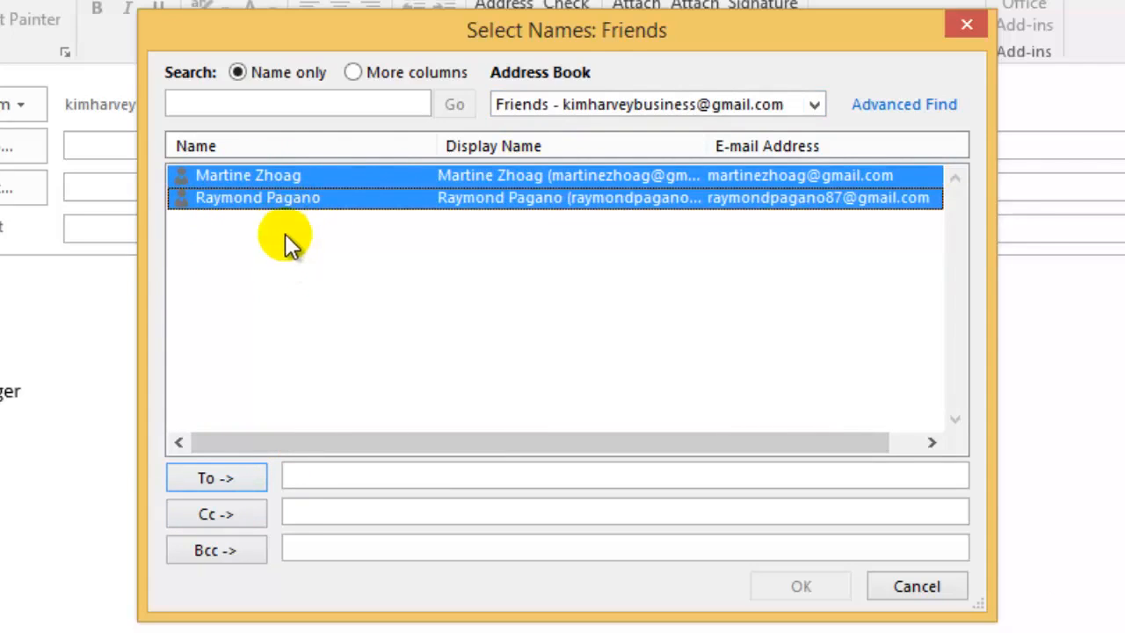
left_click(255, 177)
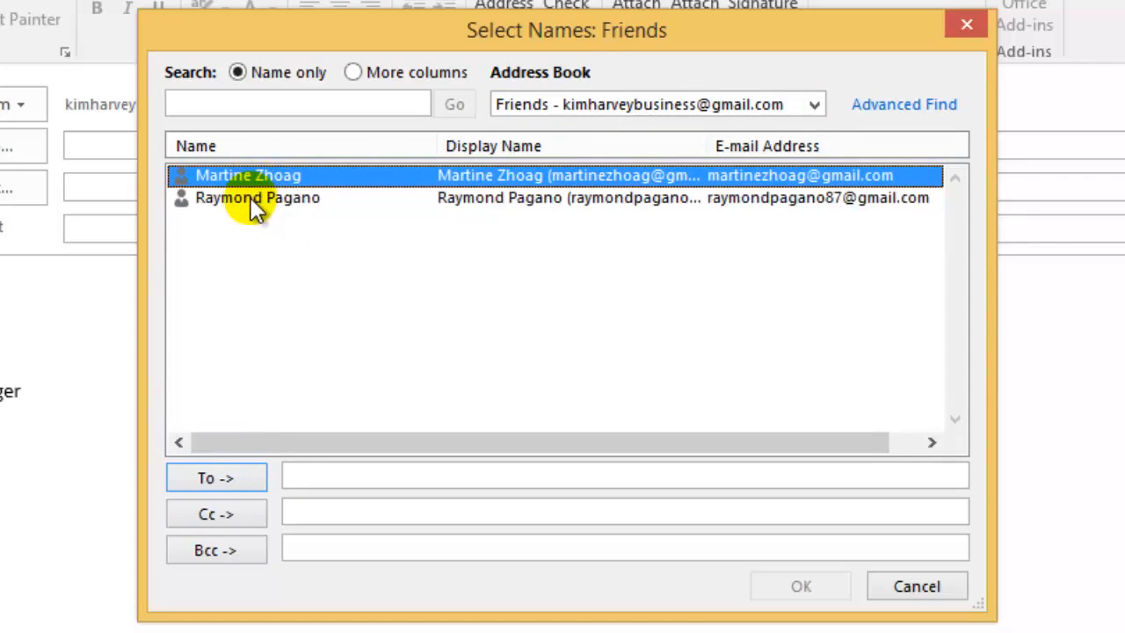
left_click(252, 200, "shift")
left_click(227, 478)
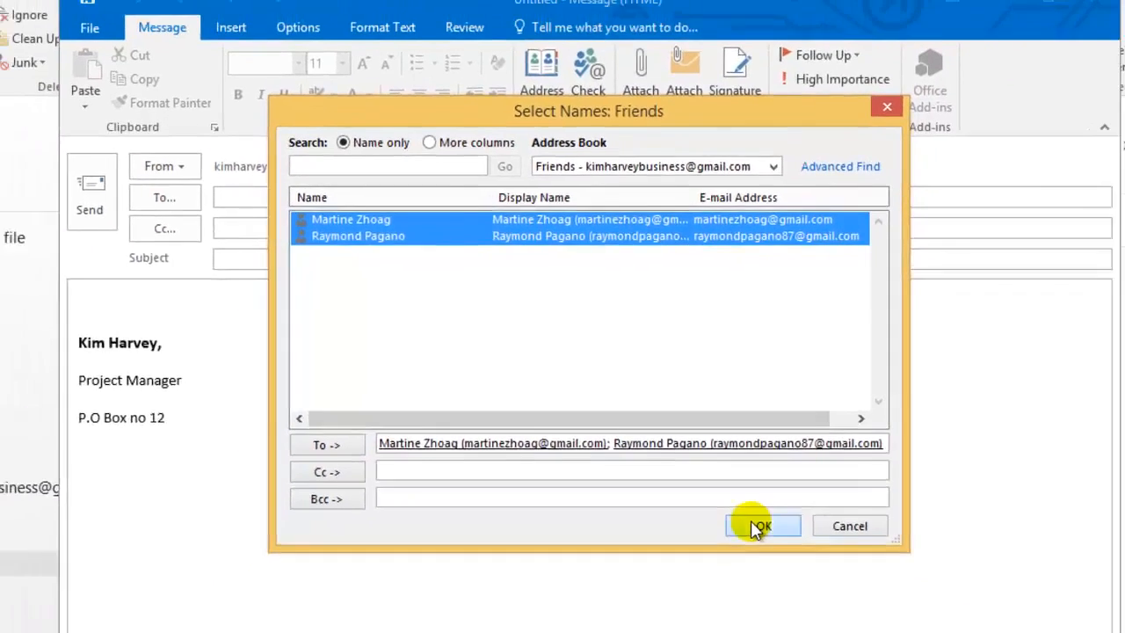
left_click(758, 525)
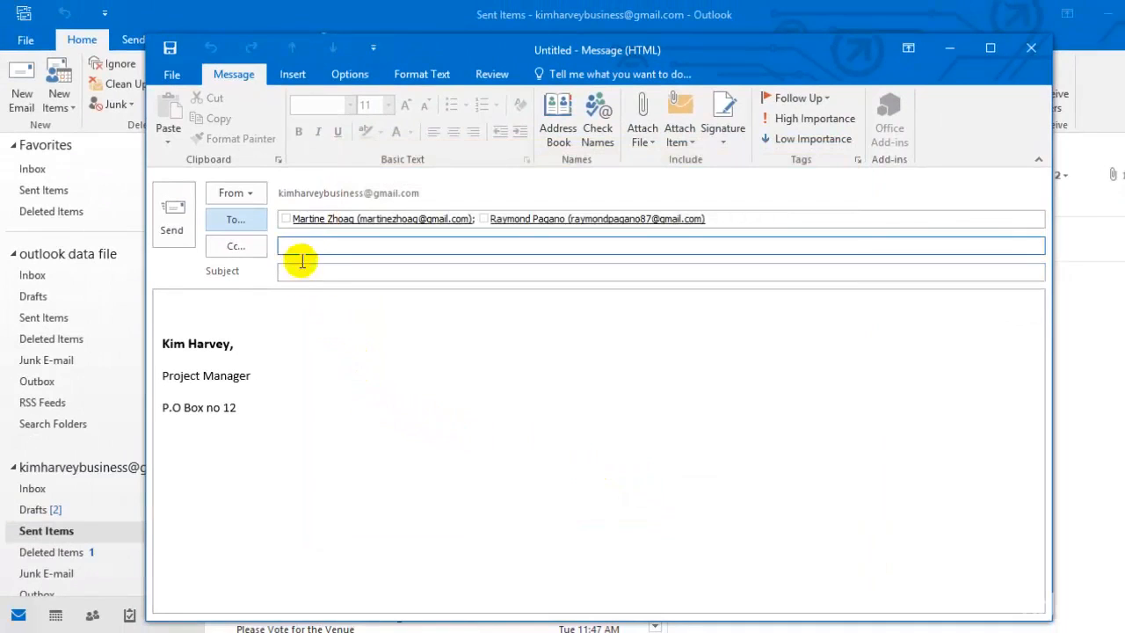
Write the 'Lets Meet Up' email starting 'Hi Guys,' asking if Sunday is possible, and send it.
left_click(310, 273)
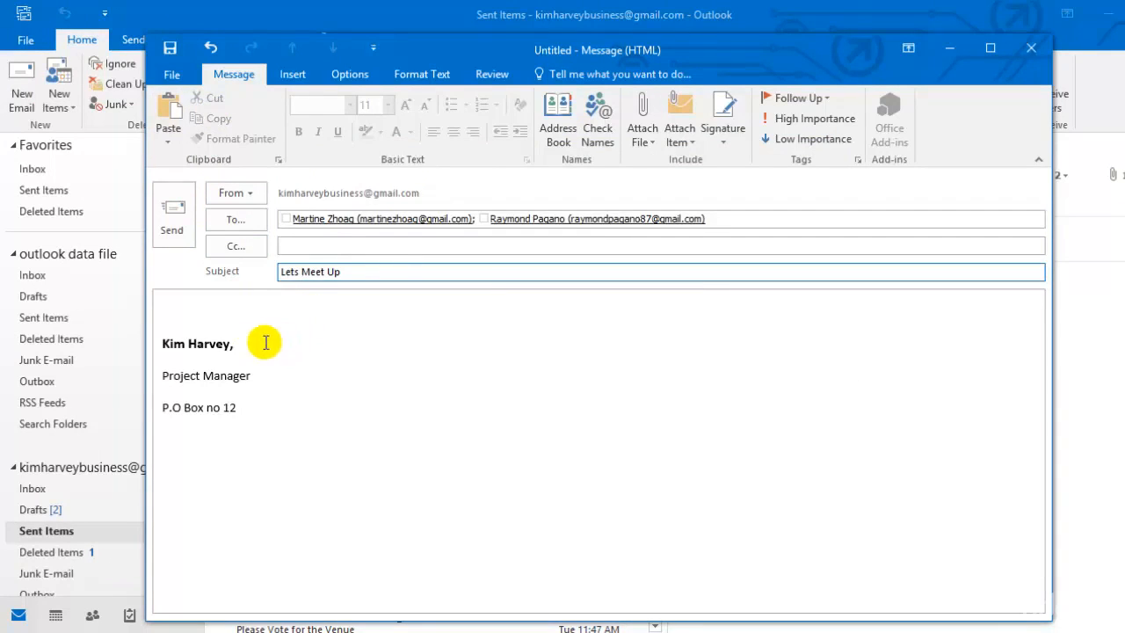
left_click(199, 304)
type("Hi")
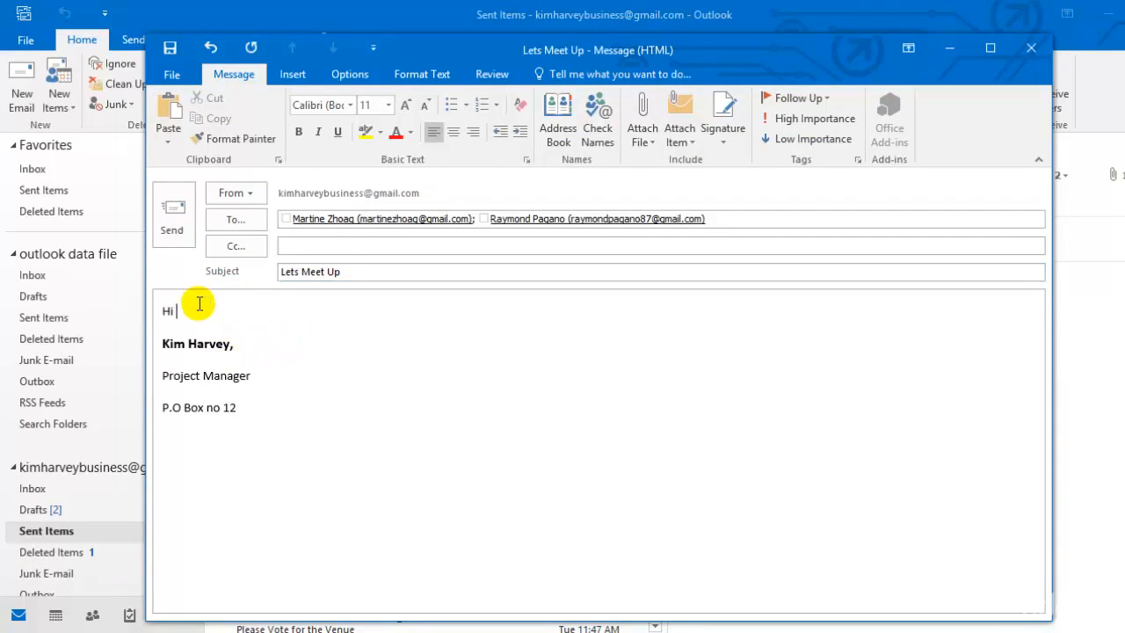
type(" Guys,")
key("Return")
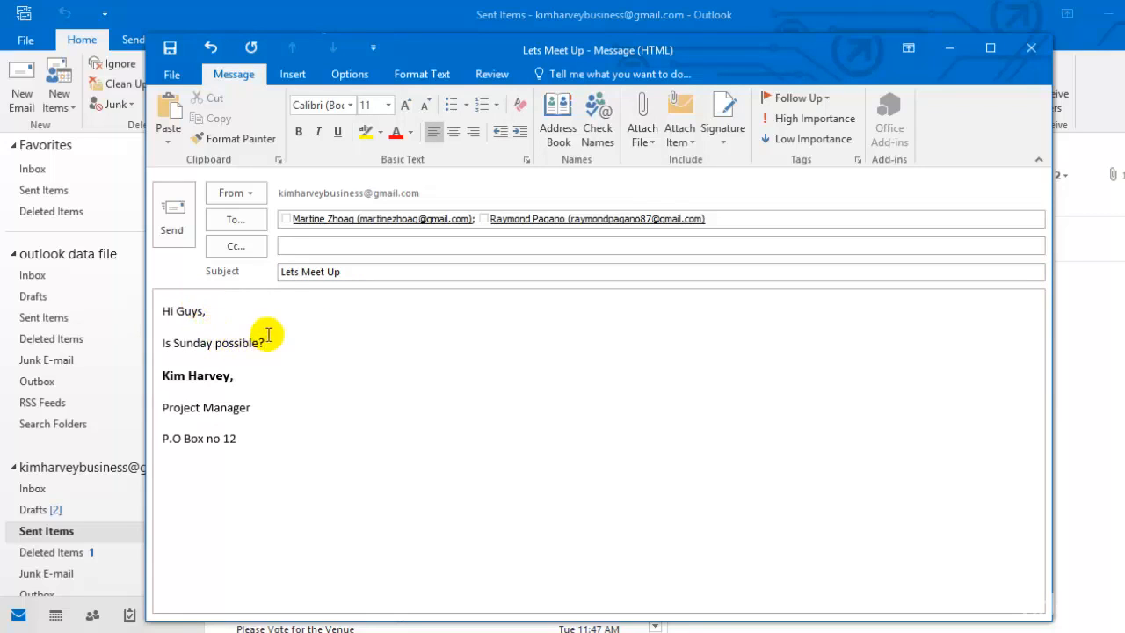
left_click(174, 221)
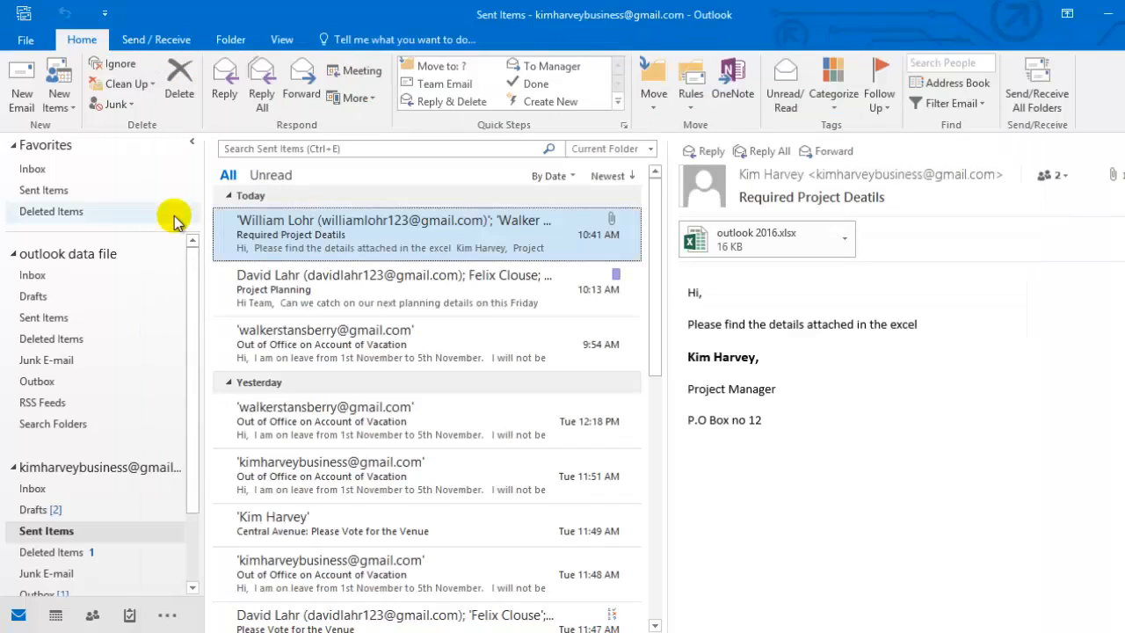